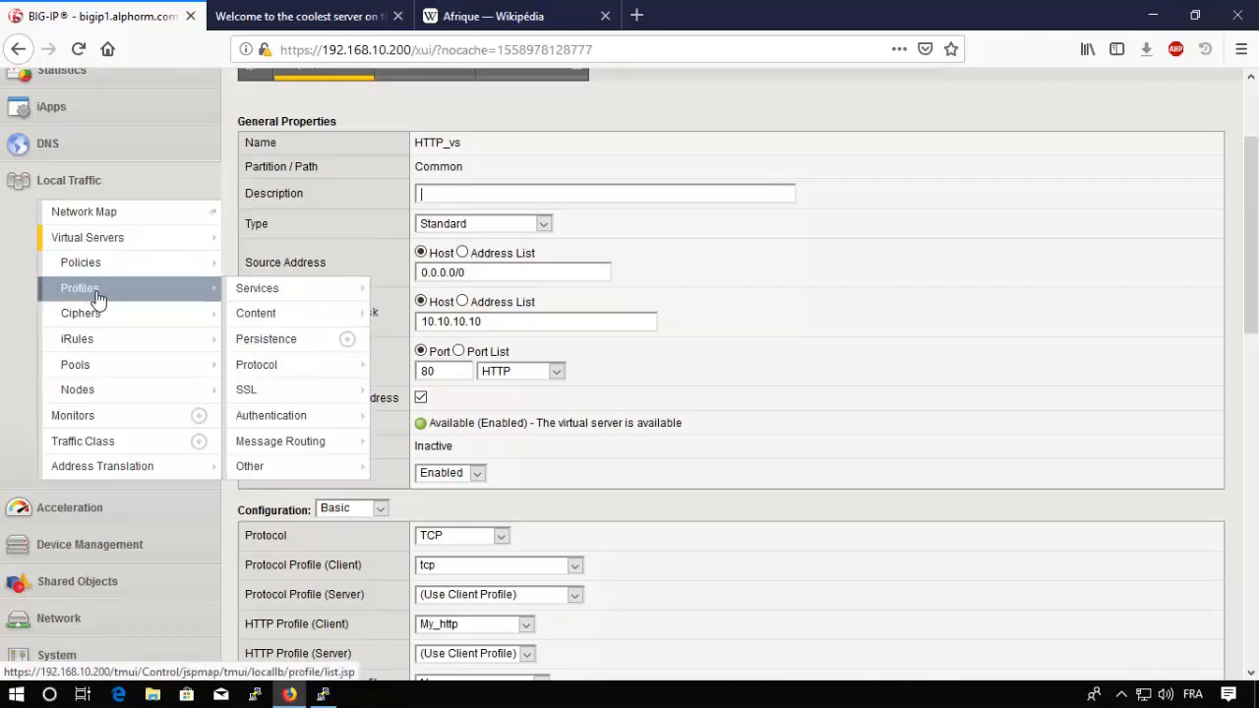
# Start a new HTTP compression profile under Acceleration named My_compression_profile, with httpcompression as its parent
pyautogui.click(82, 506)
pyautogui.moveTo(113, 328)
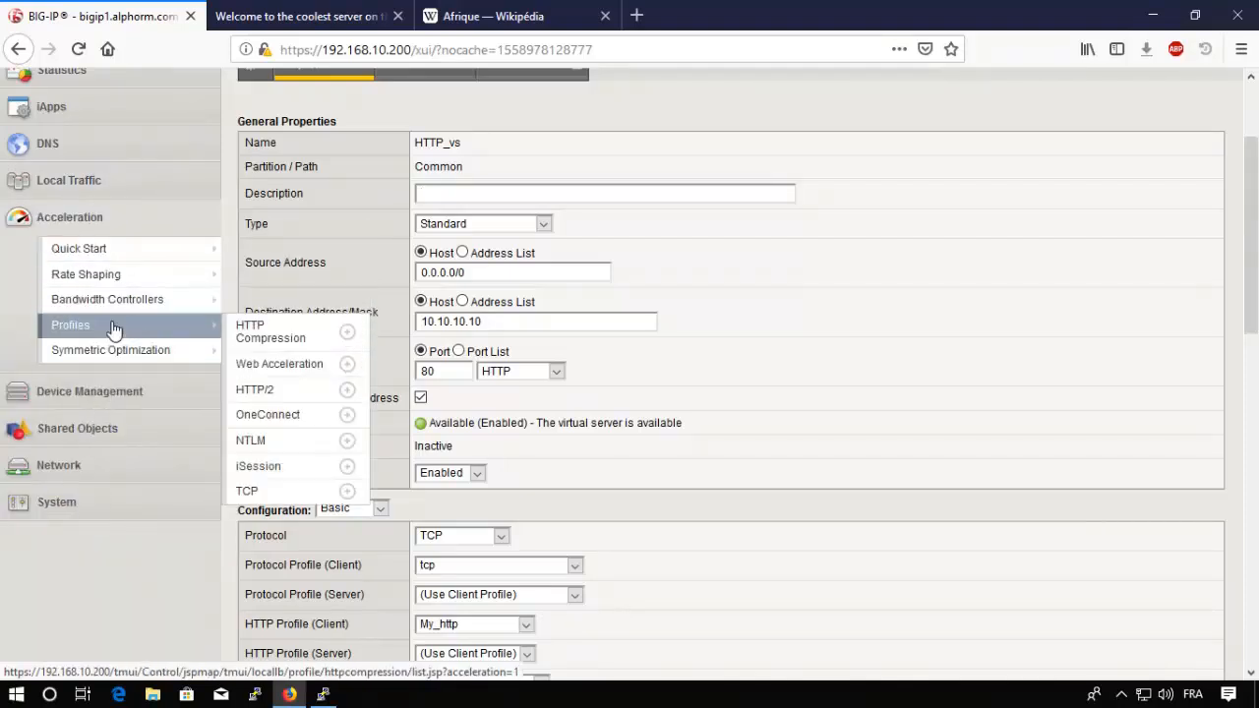
pyautogui.click(249, 327)
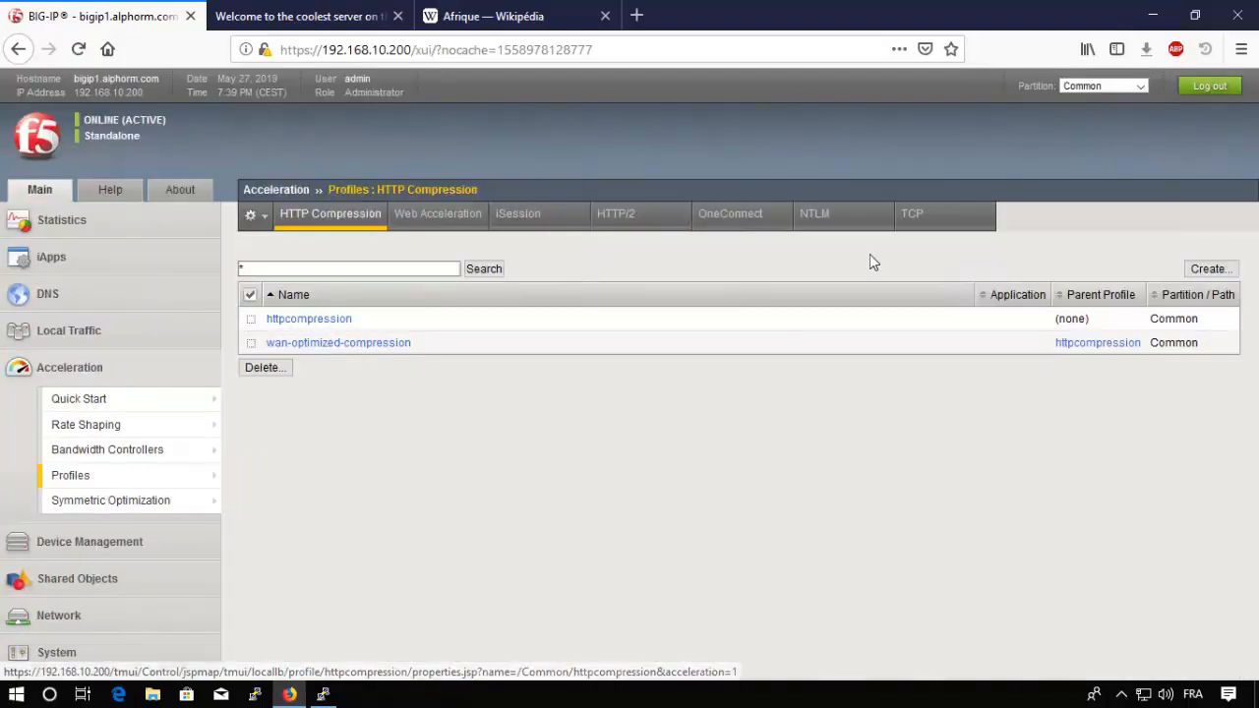
pyautogui.click(1209, 270)
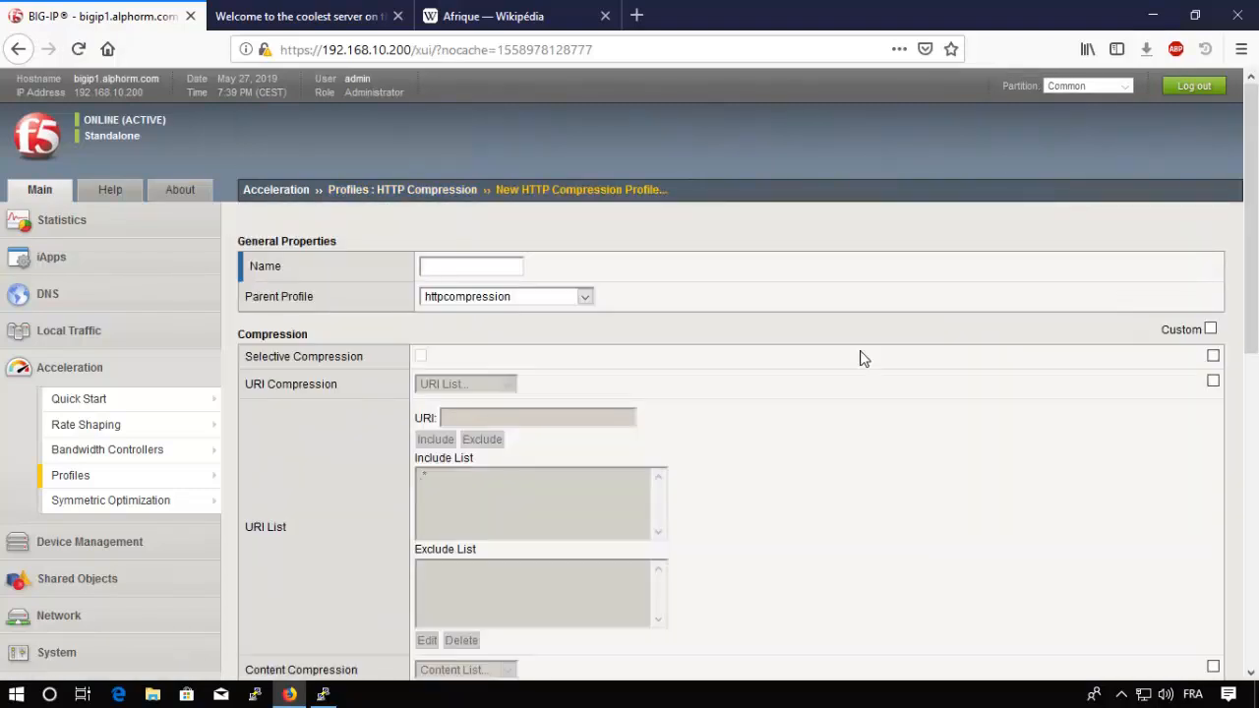
pyautogui.write('My')
pyautogui.press('Down')
pyautogui.press('Tab')
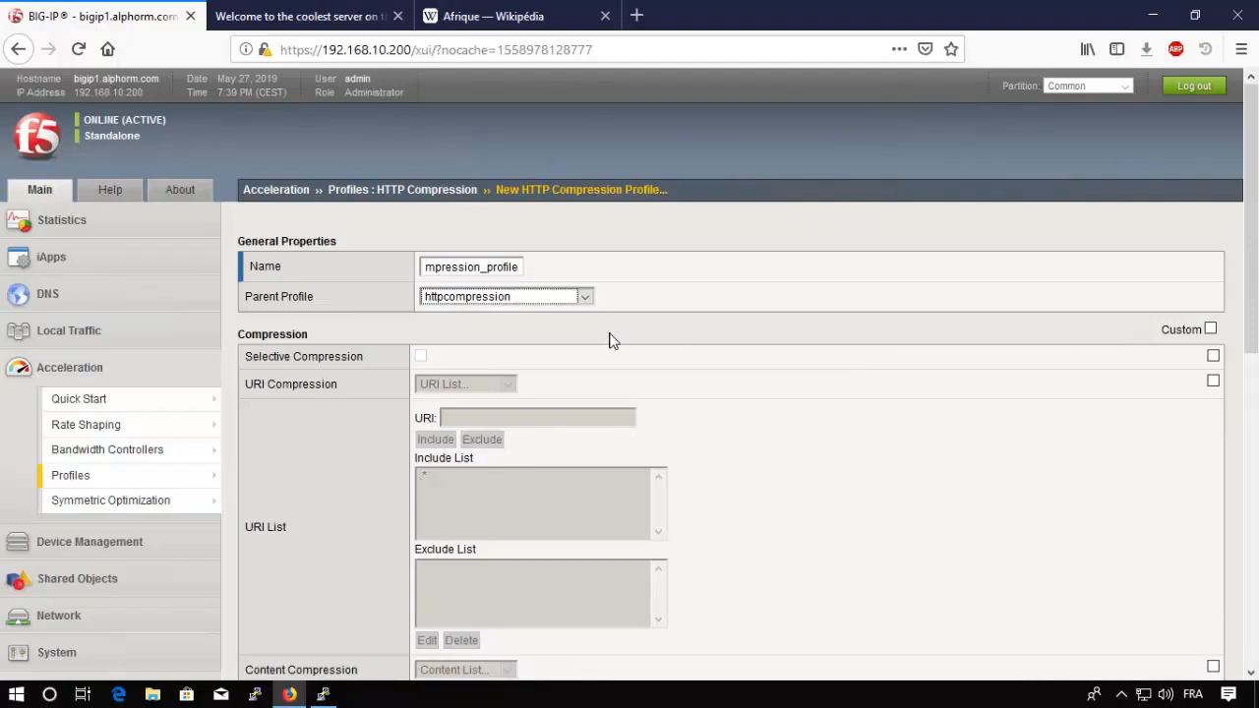
# Examine the new profile's URI list, content list, gzip and CPU Saver settings, keeping the inherited values
pyautogui.scroll(-5, 481, 366)
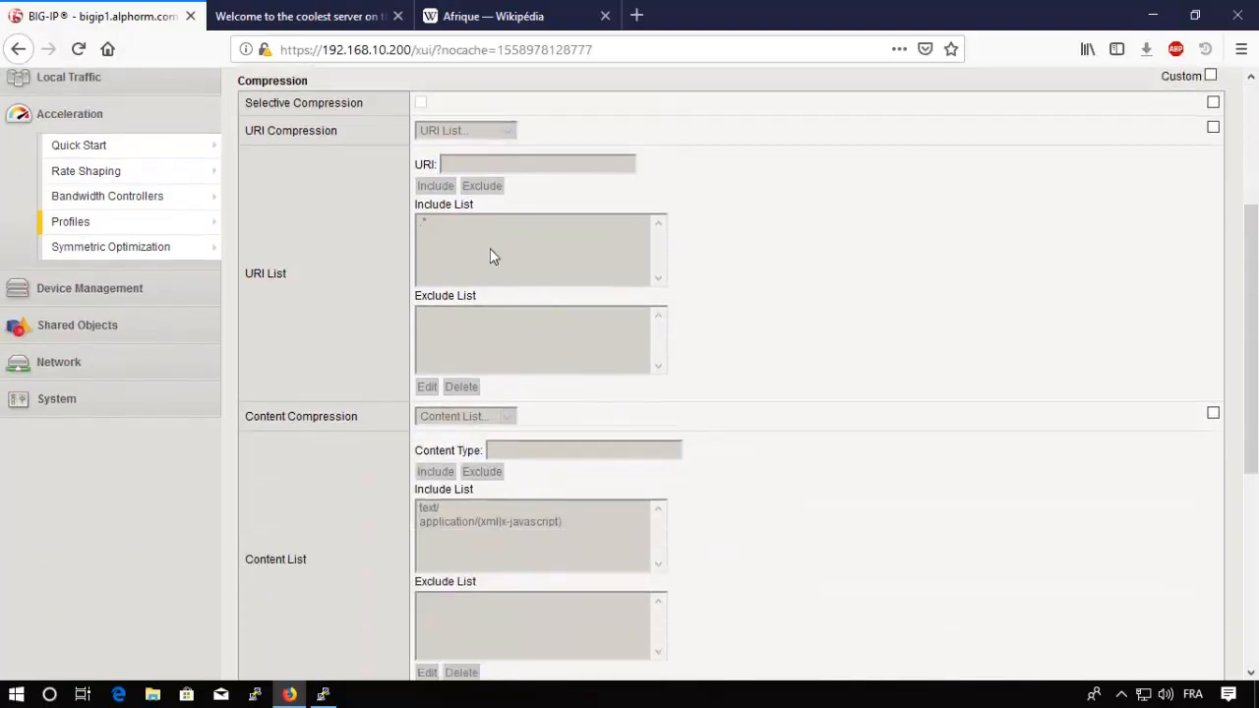
pyautogui.scroll(5, 740, 254)
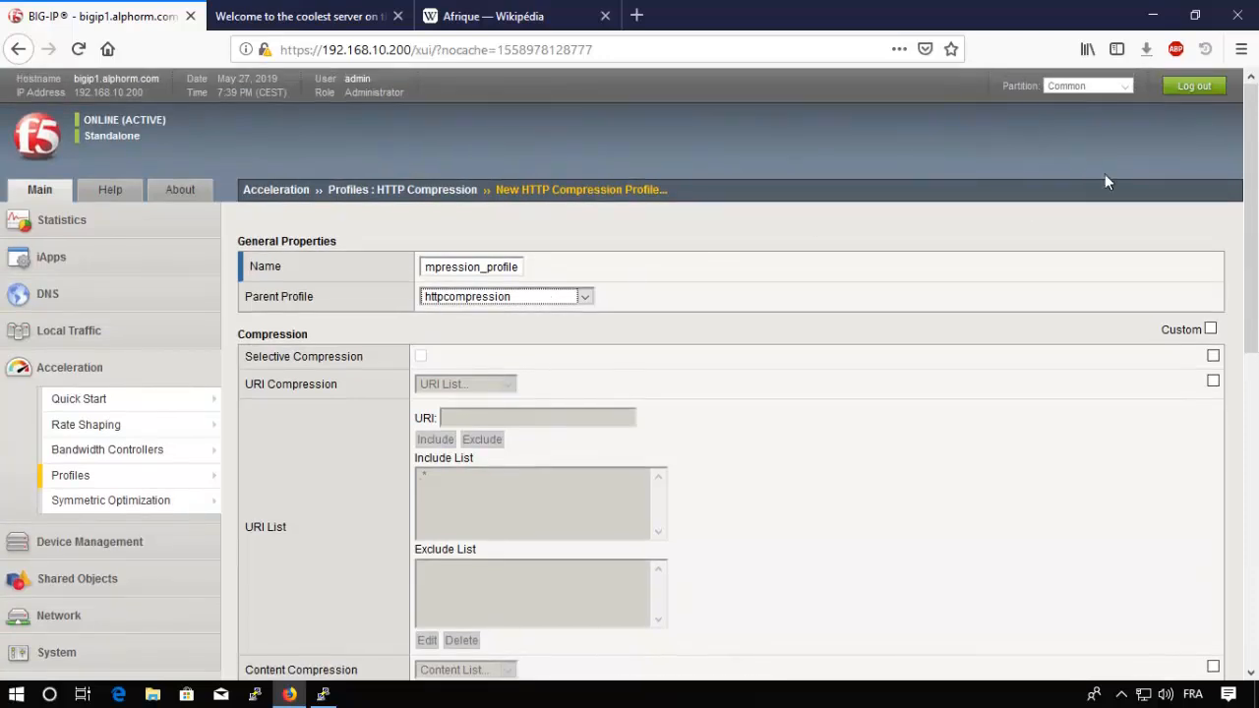
pyautogui.moveTo(1251, 157); pyautogui.dragTo(1252, 277)
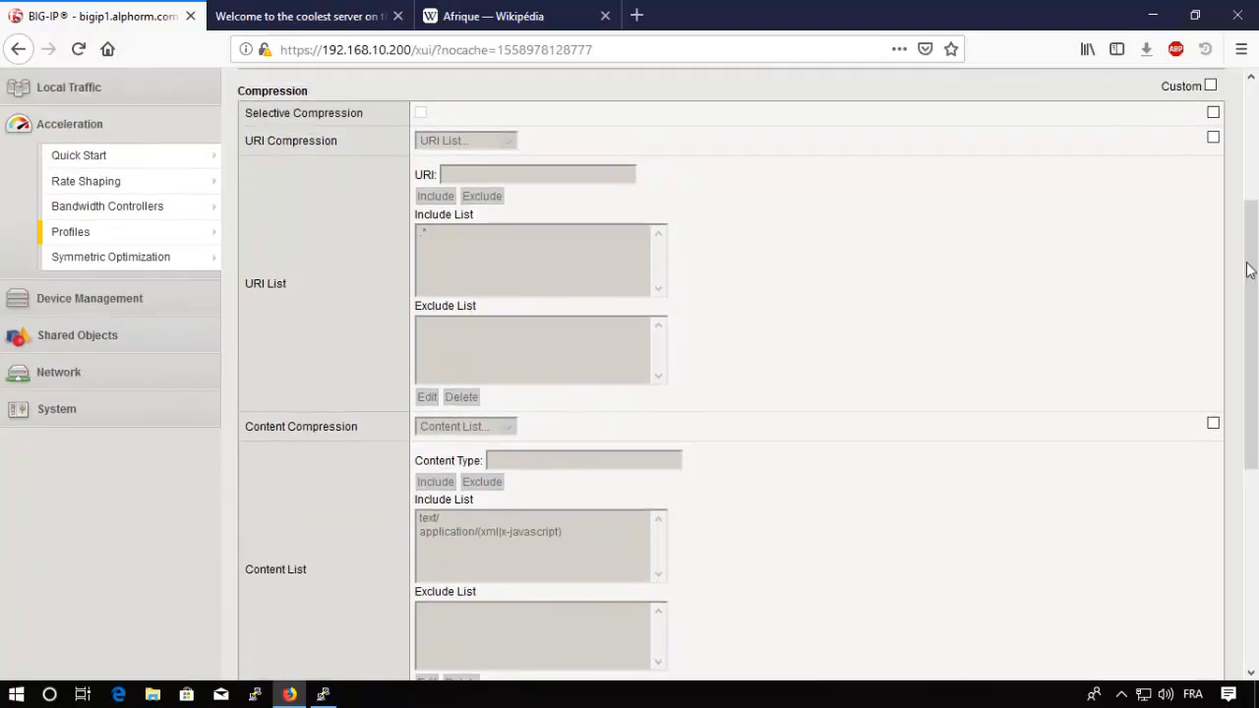
pyautogui.scroll(-2, 508, 408)
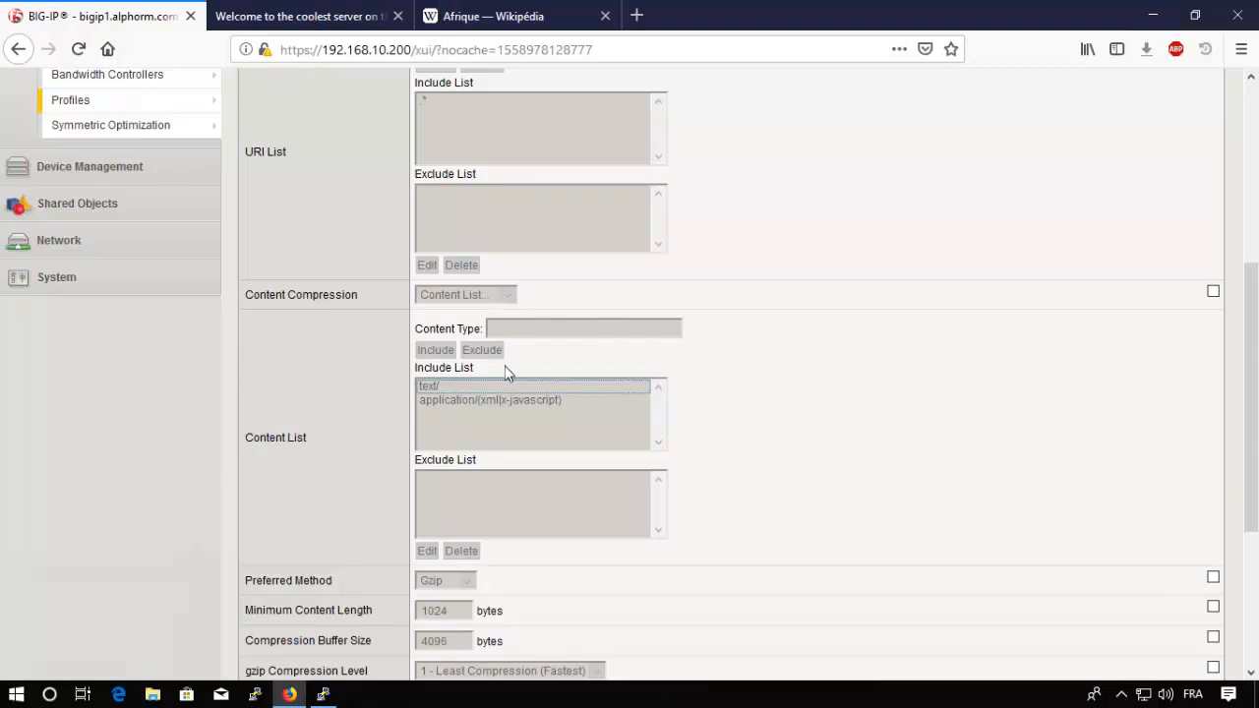
pyautogui.click(1213, 292)
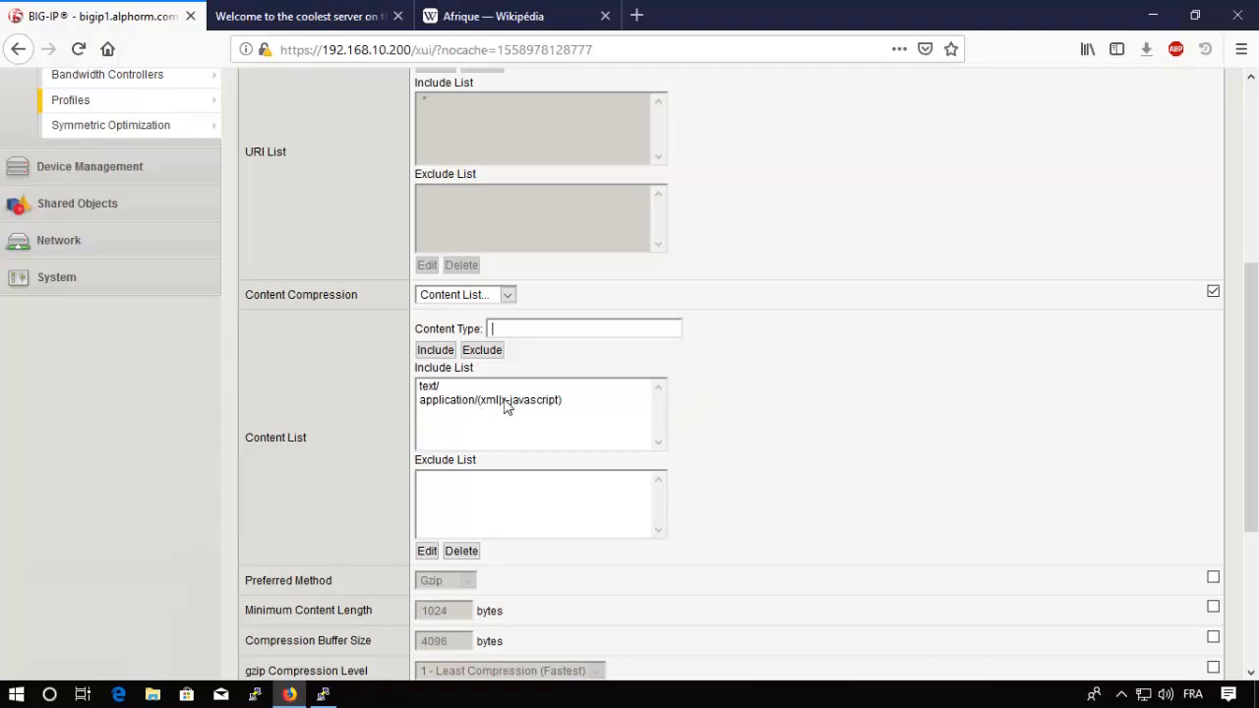
pyautogui.click(1213, 294)
pyautogui.moveTo(1252, 316); pyautogui.dragTo(1253, 440)
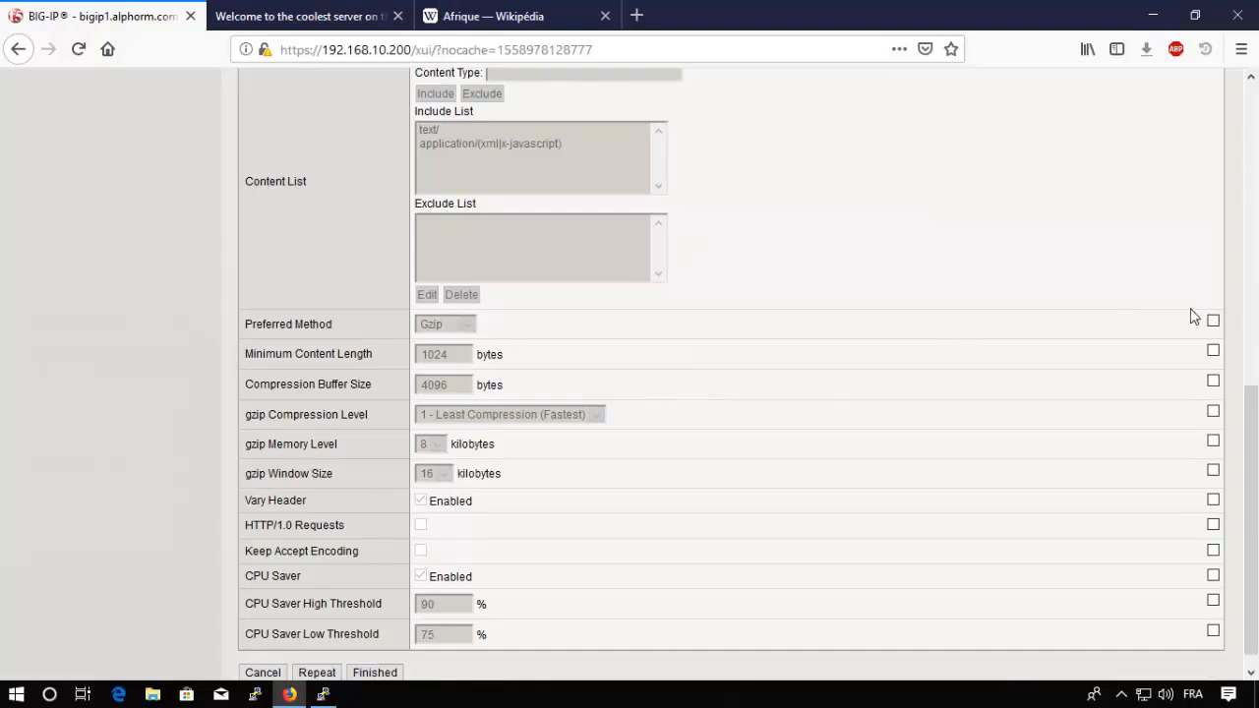
pyautogui.scroll(-1, 649, 389)
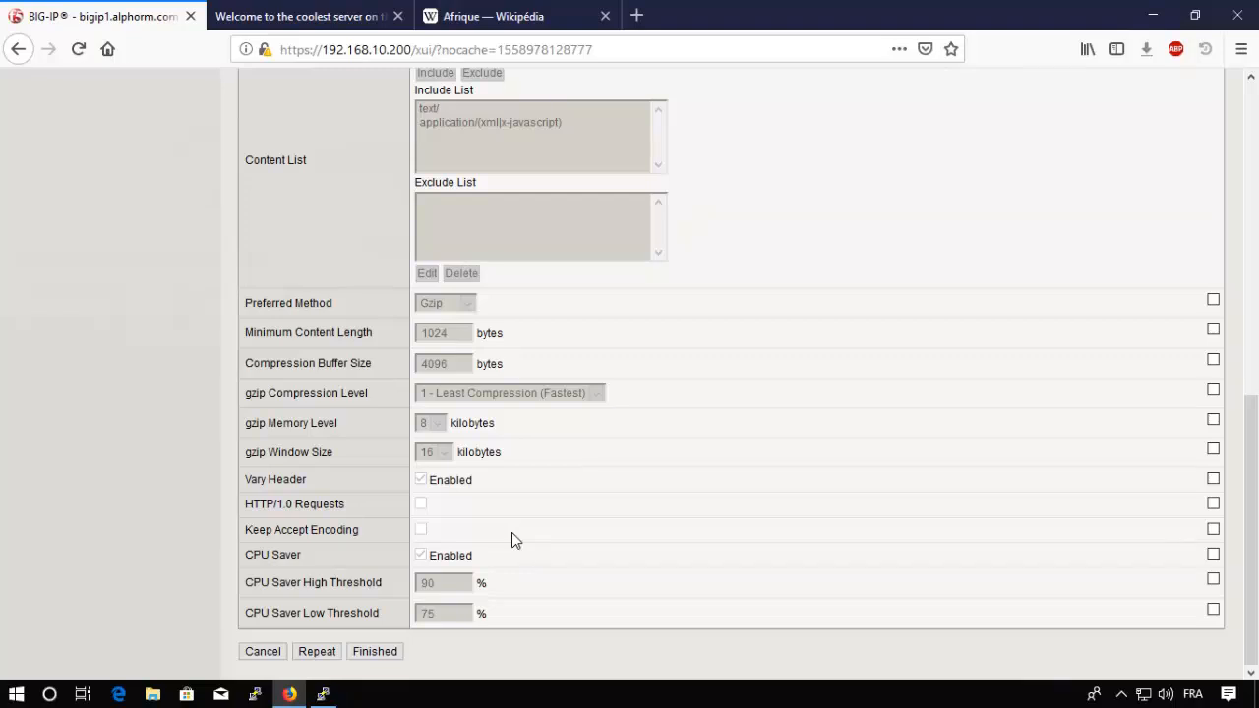
# Leave Keep Accept Encoding at its inherited setting and finish creating the compression profile
pyautogui.click(1214, 530)
pyautogui.click(1214, 530)
pyautogui.moveTo(1254, 659); pyautogui.dragTo(1248, 634)
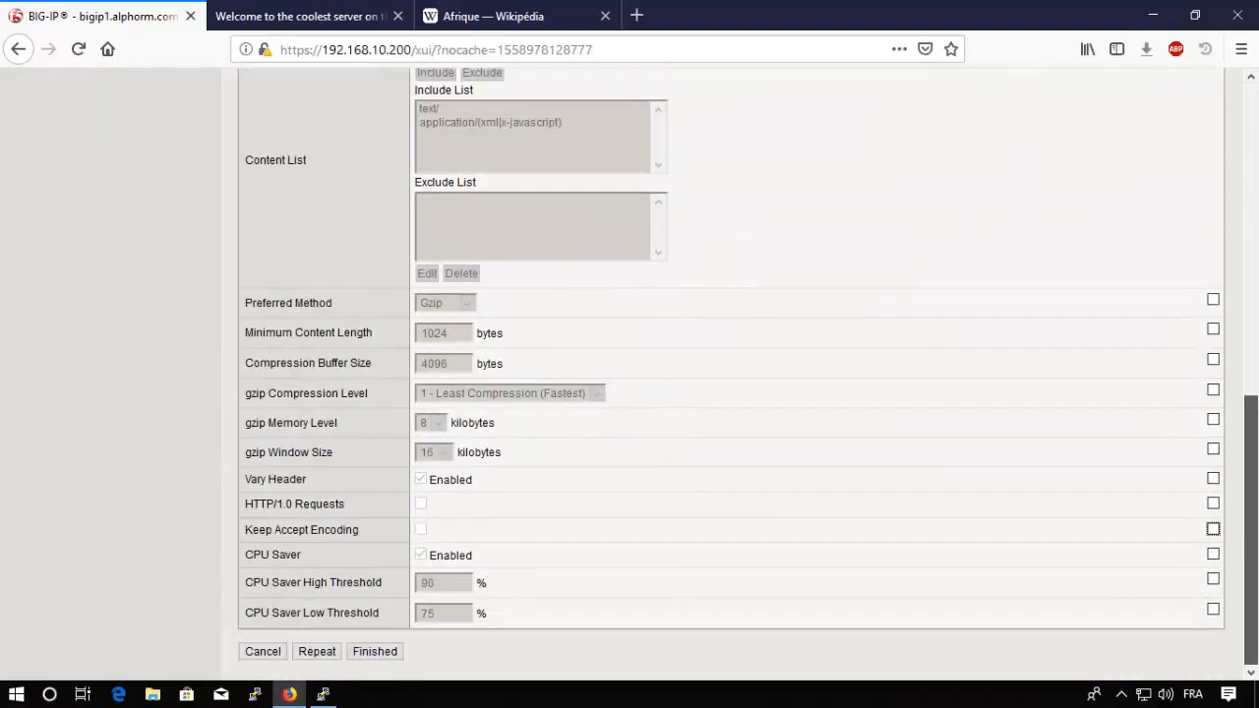
pyautogui.click(375, 651)
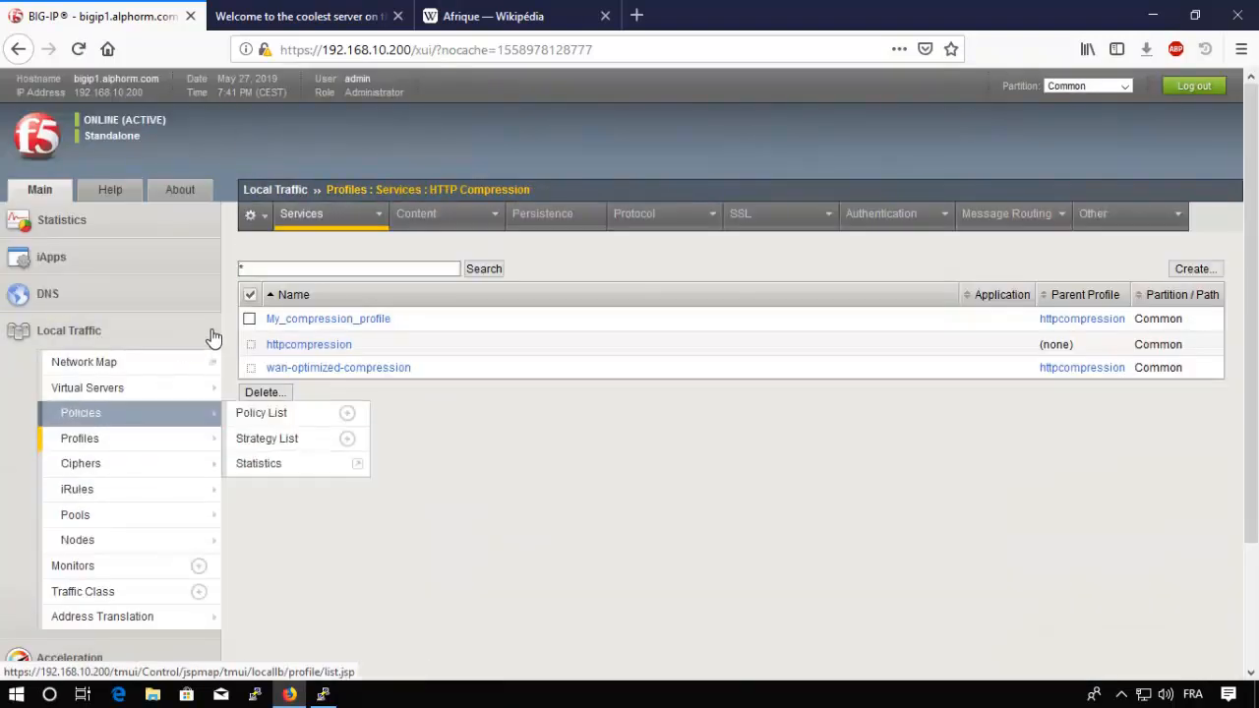
# Open the Local Traffic module statistics for virtual servers and reset the counters of all virtual servers
pyautogui.click(77, 235)
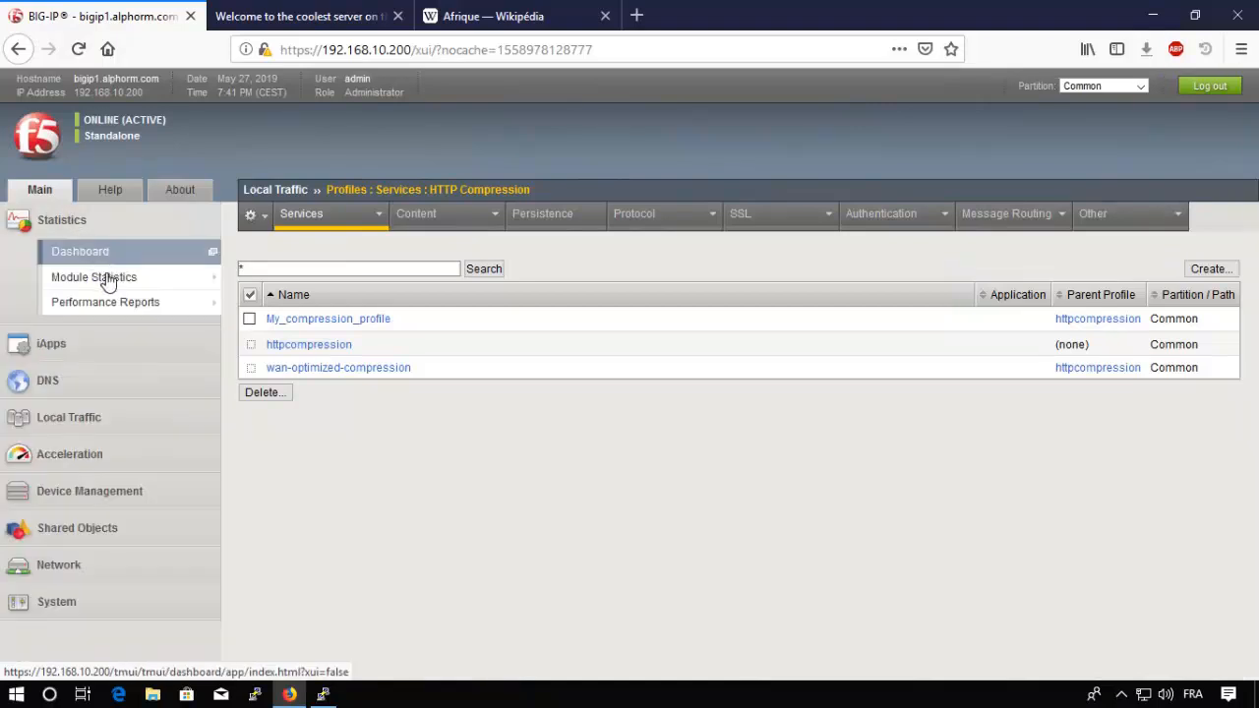
pyautogui.moveTo(104, 277)
pyautogui.click(258, 334)
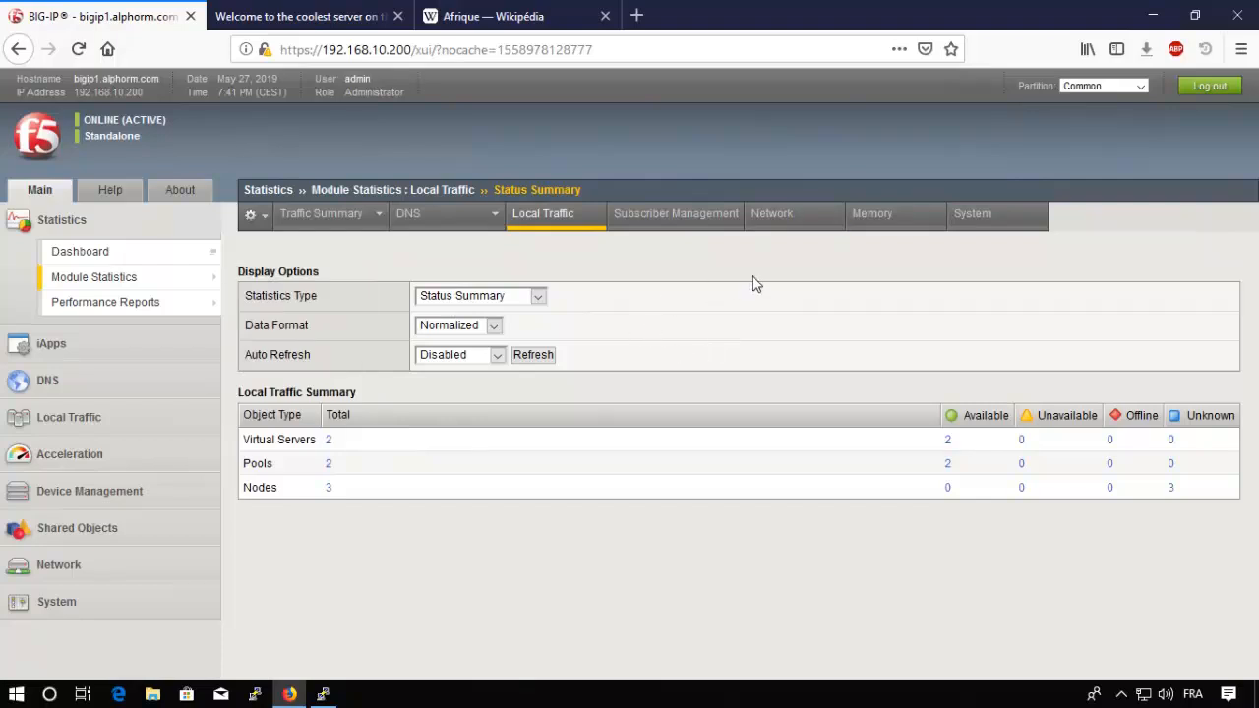
pyautogui.click(476, 302)
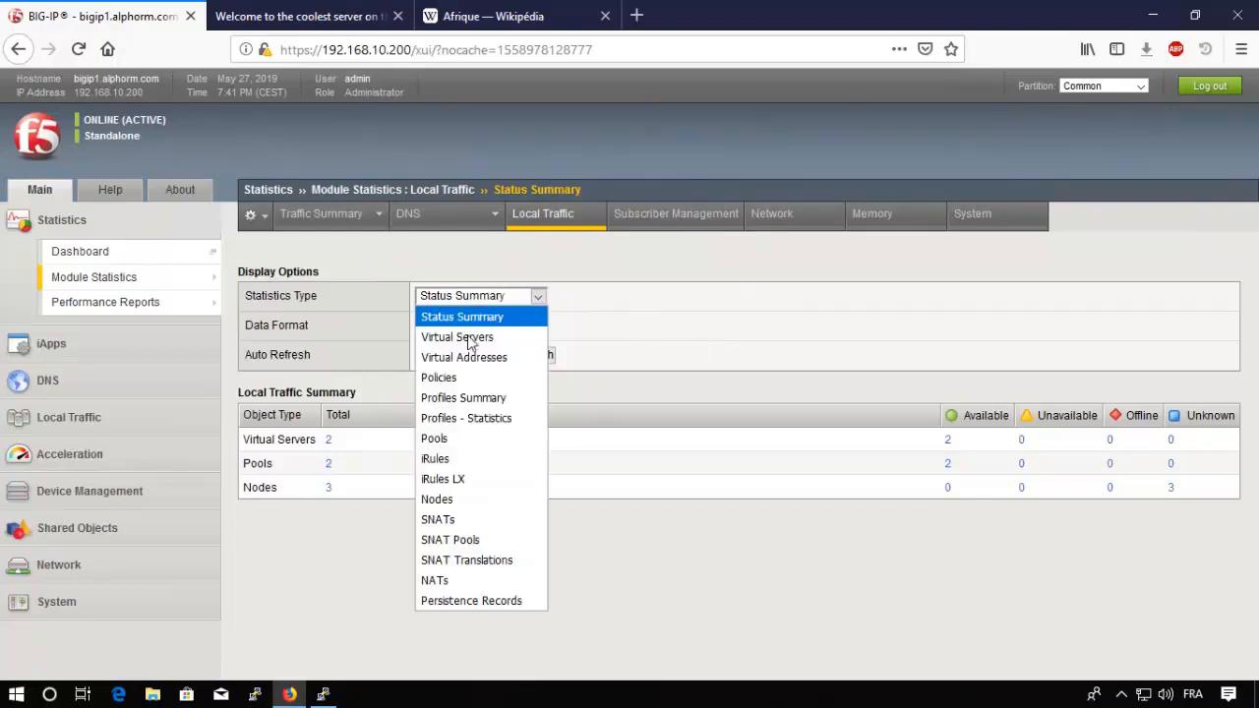
pyautogui.click(463, 335)
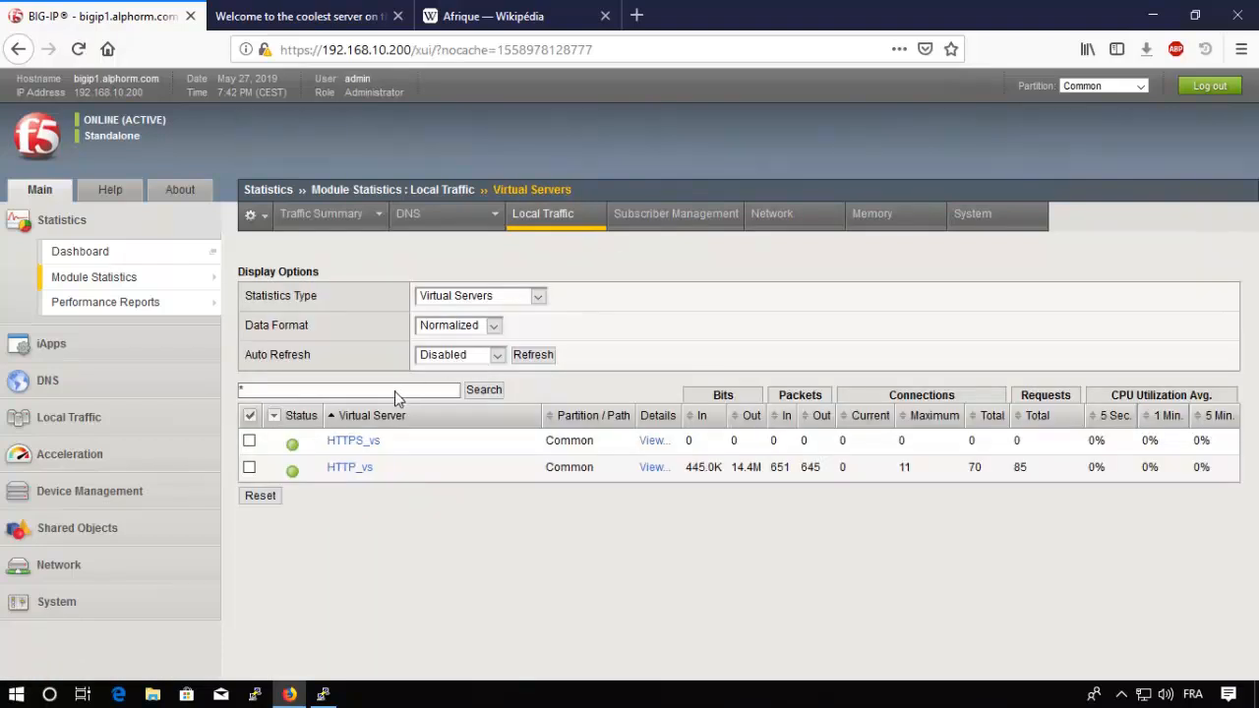
pyautogui.click(251, 419)
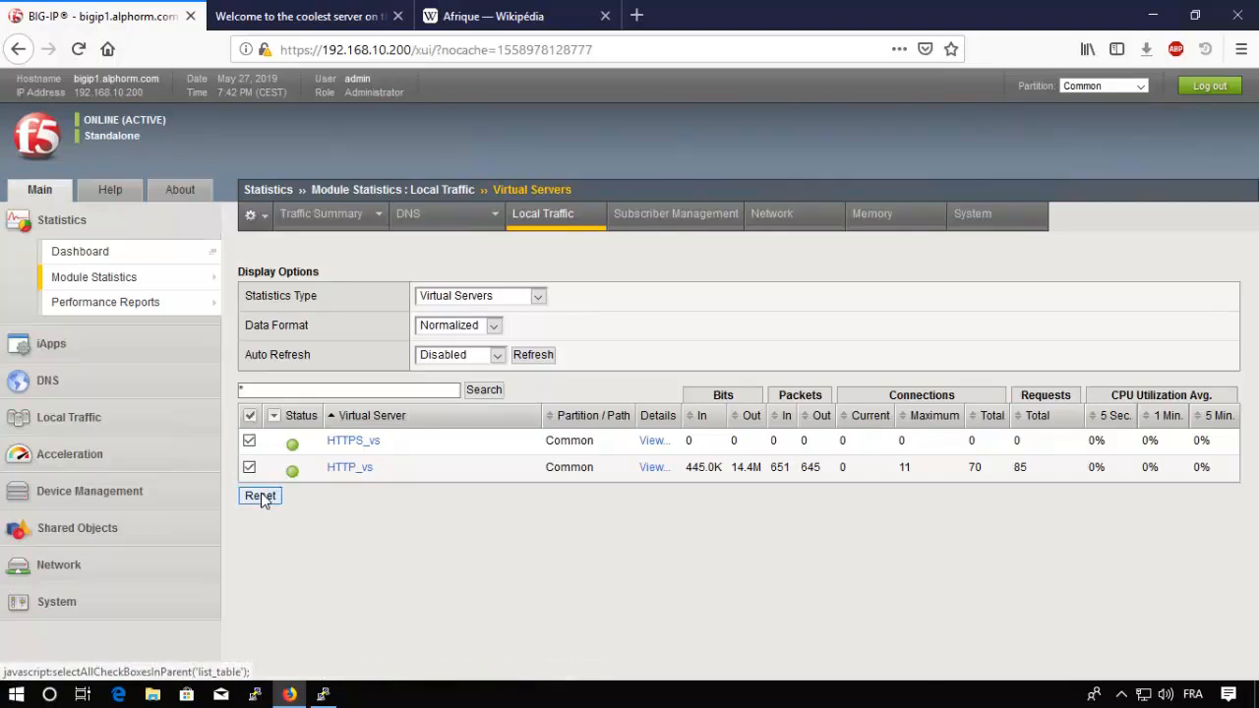
pyautogui.click(260, 494)
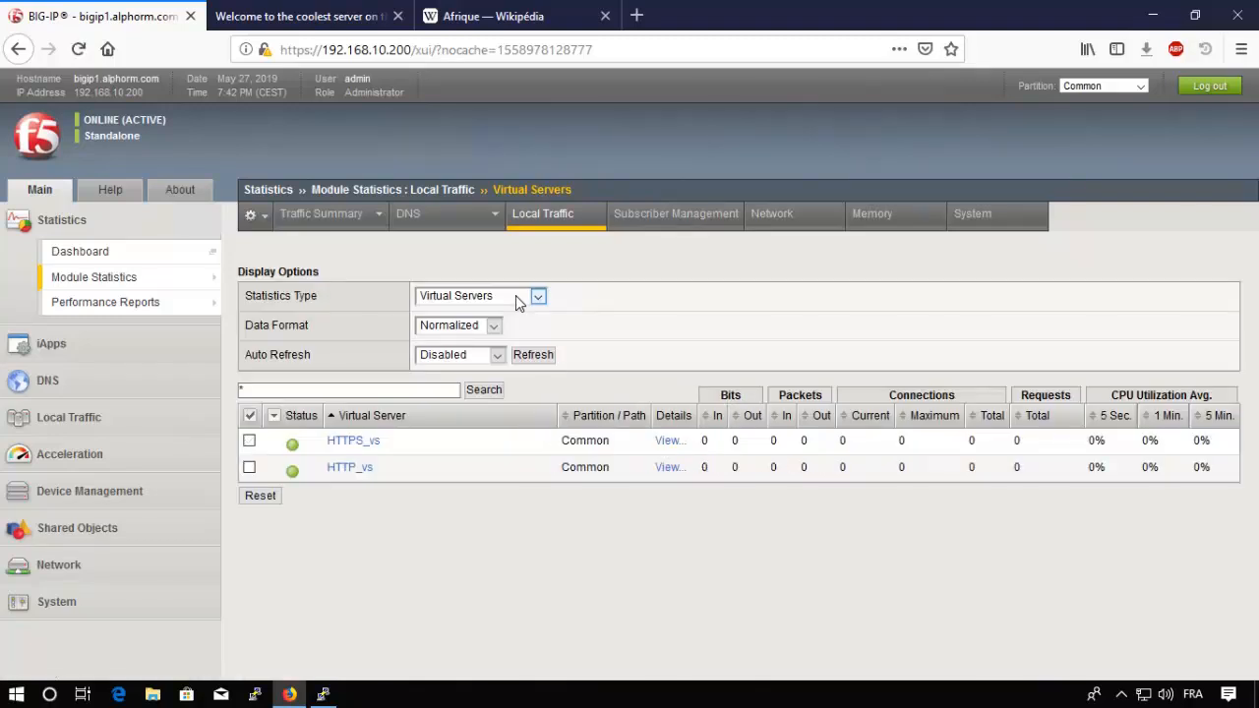
# Switch the statistics type to Pools and reset the counters of all pools
pyautogui.click(515, 296)
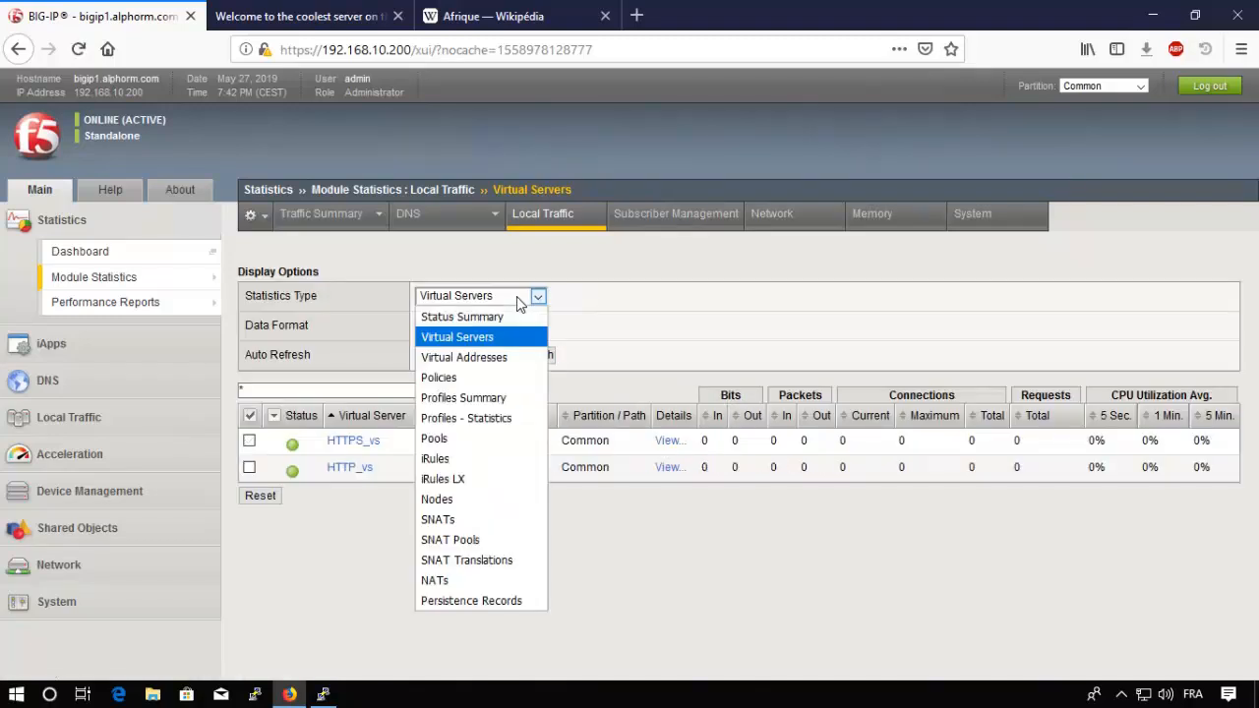
pyautogui.click(436, 438)
pyautogui.click(250, 418)
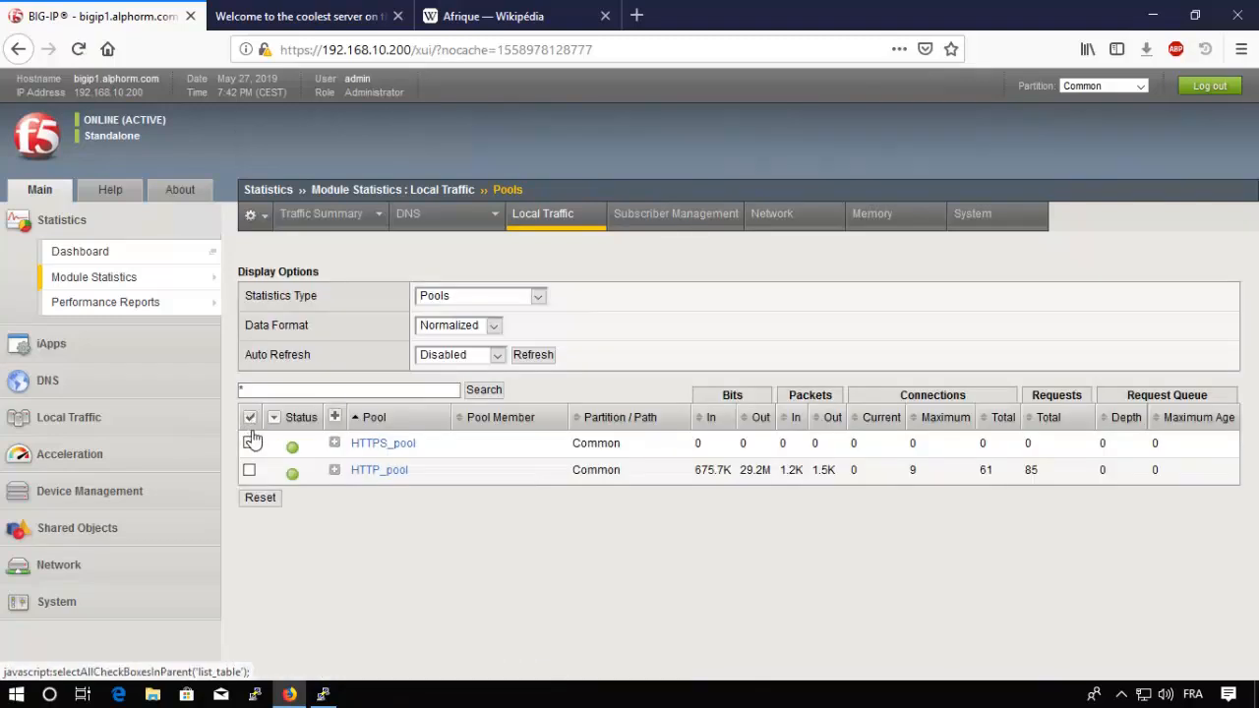
pyautogui.click(260, 499)
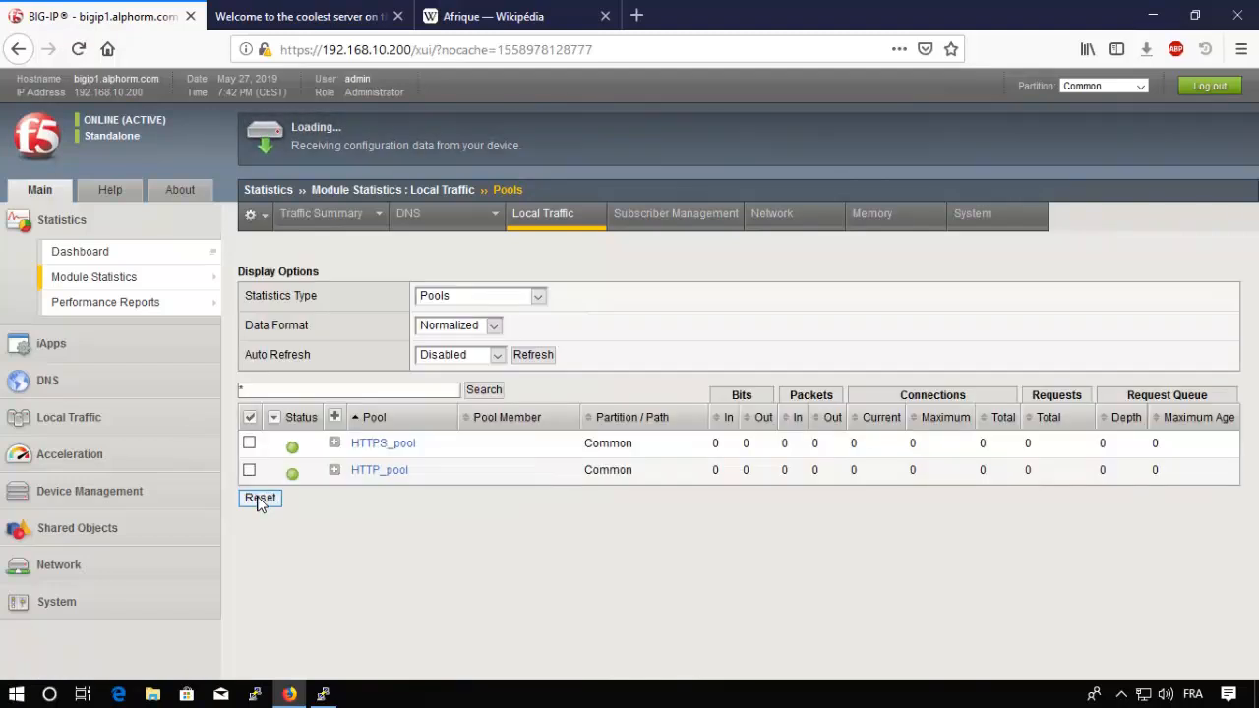
# Switch to the Wikipedia Afrique page and record its reload in the browser's Network monitor with all request types shown
pyautogui.click(507, 19)
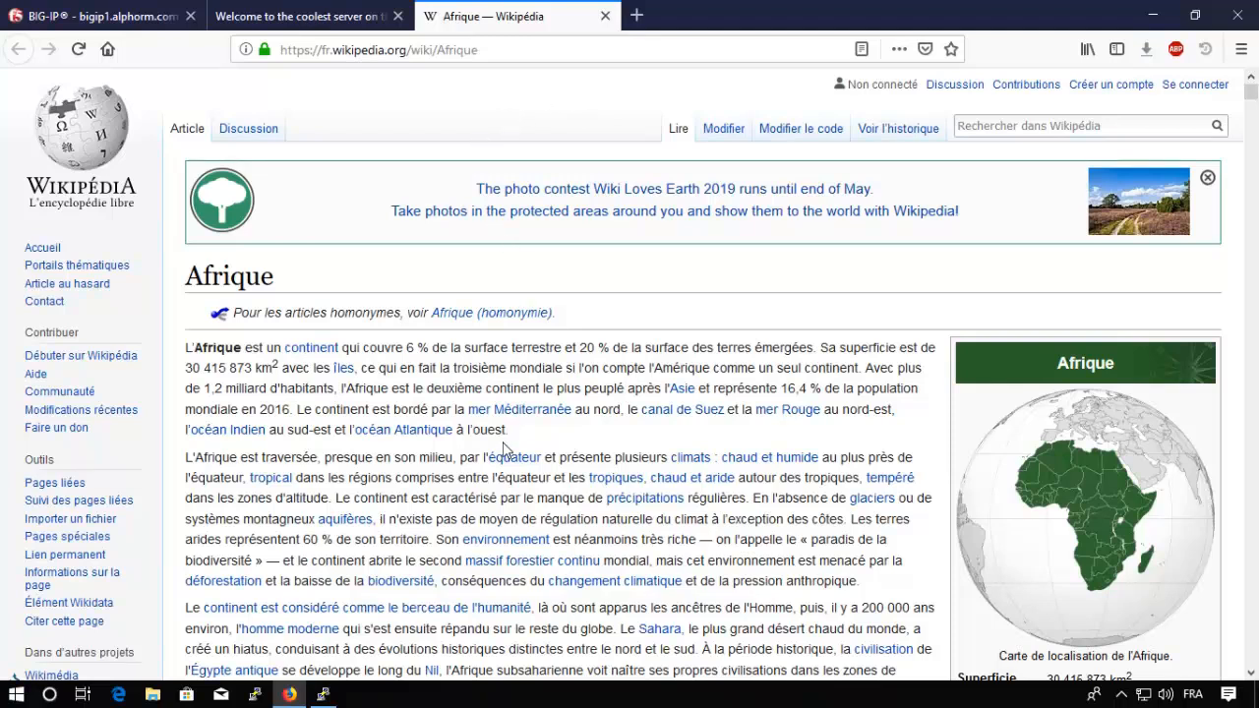
pyautogui.hotkey('ctrl', 'shift', 'e')
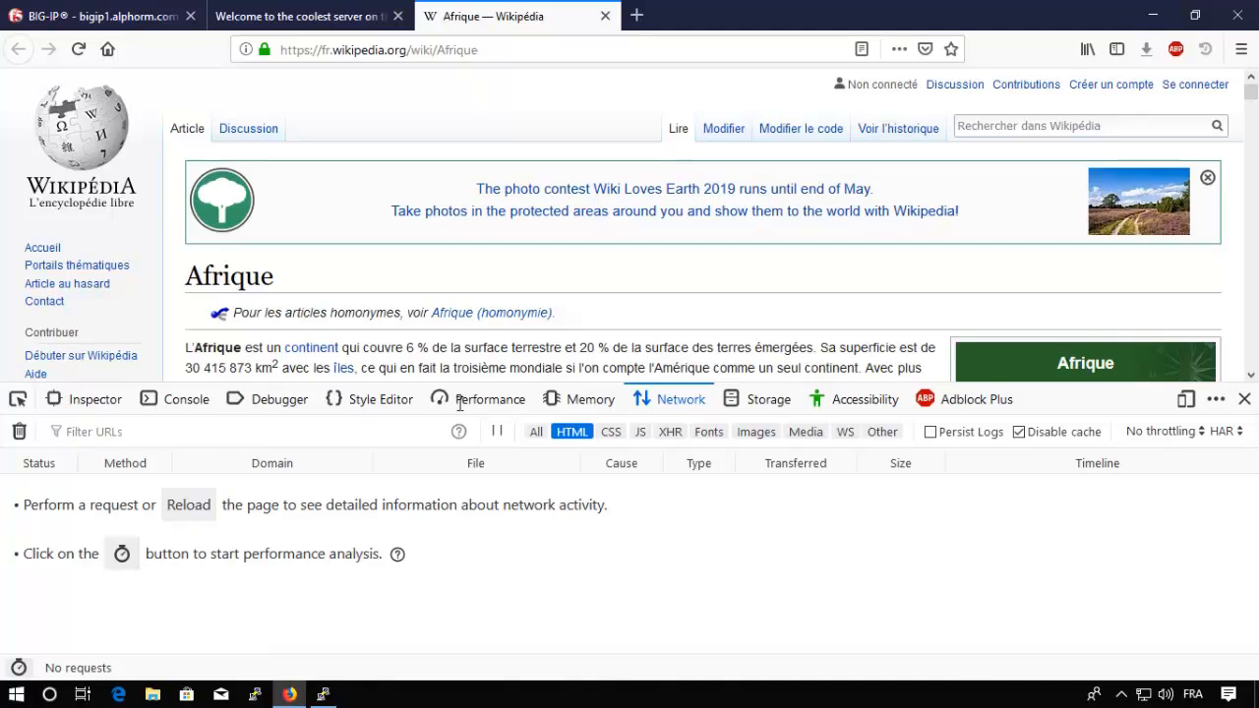
pyautogui.click(537, 435)
pyautogui.click(571, 433)
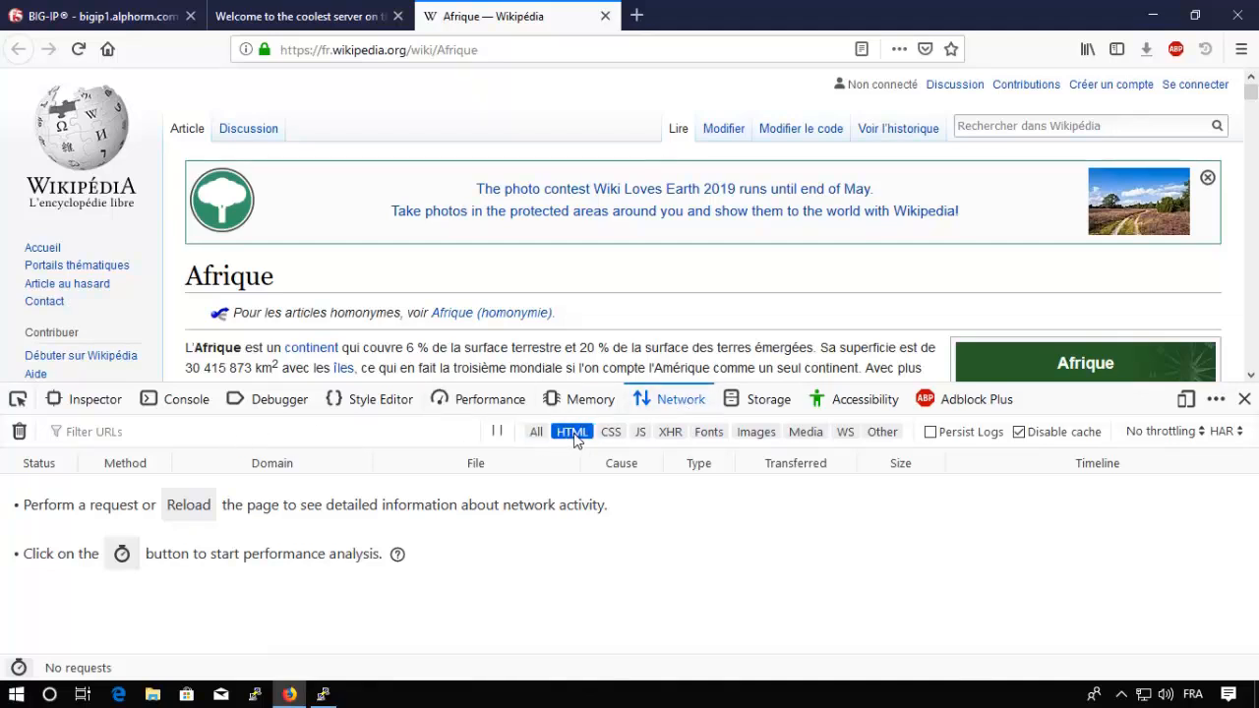
pyautogui.click(537, 434)
pyautogui.press('F5')
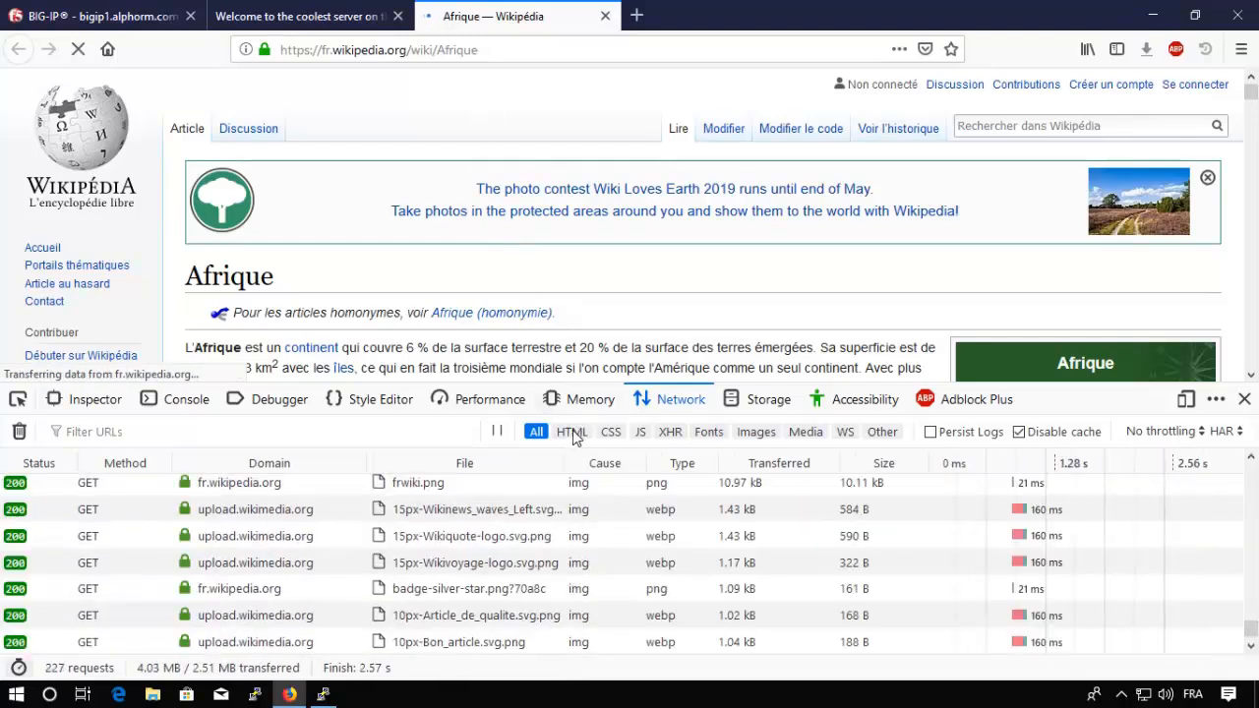
# Filter the recorded requests to HTML and show the Afrique document's request details beside a widened request list
pyautogui.click(572, 433)
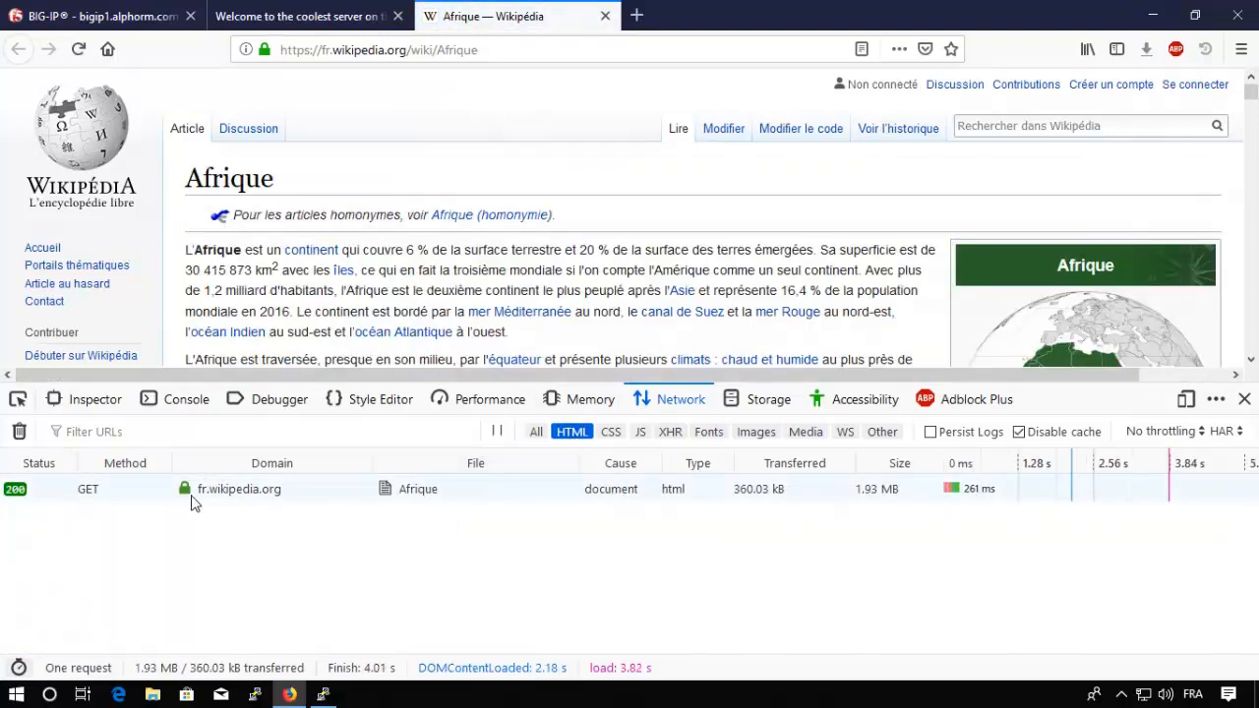
pyautogui.click(100, 497)
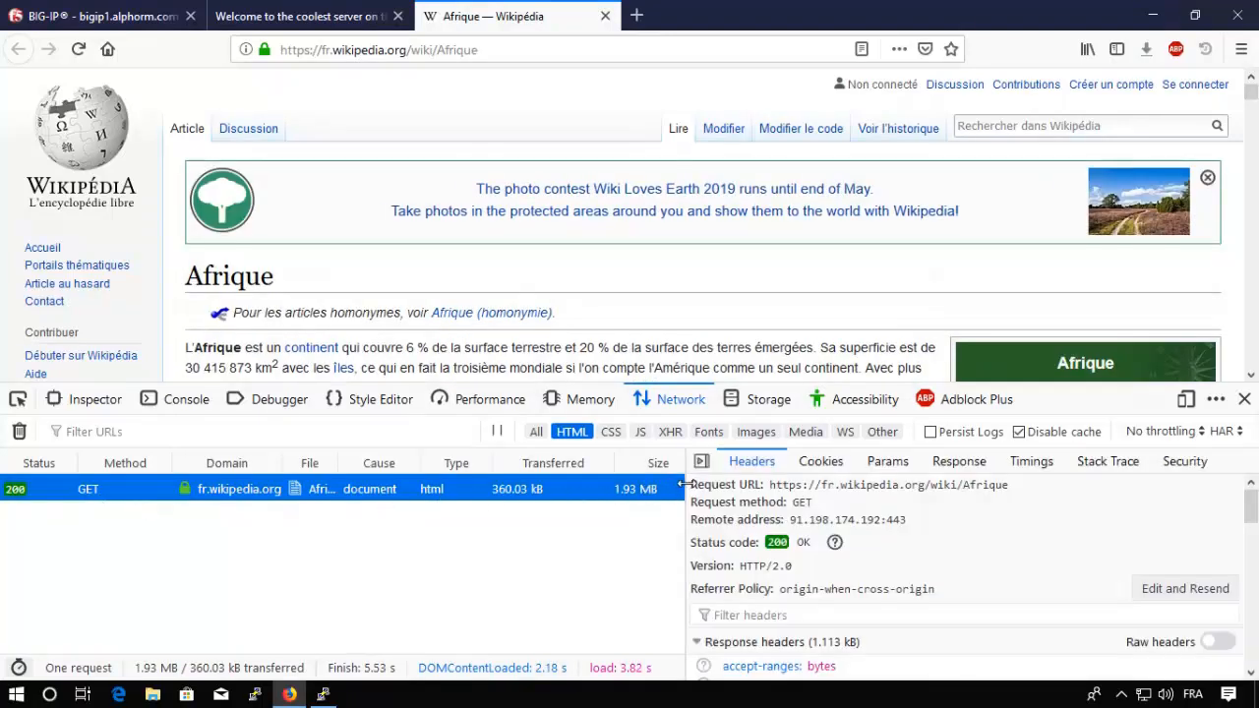
pyautogui.moveTo(686, 489); pyautogui.dragTo(815, 492)
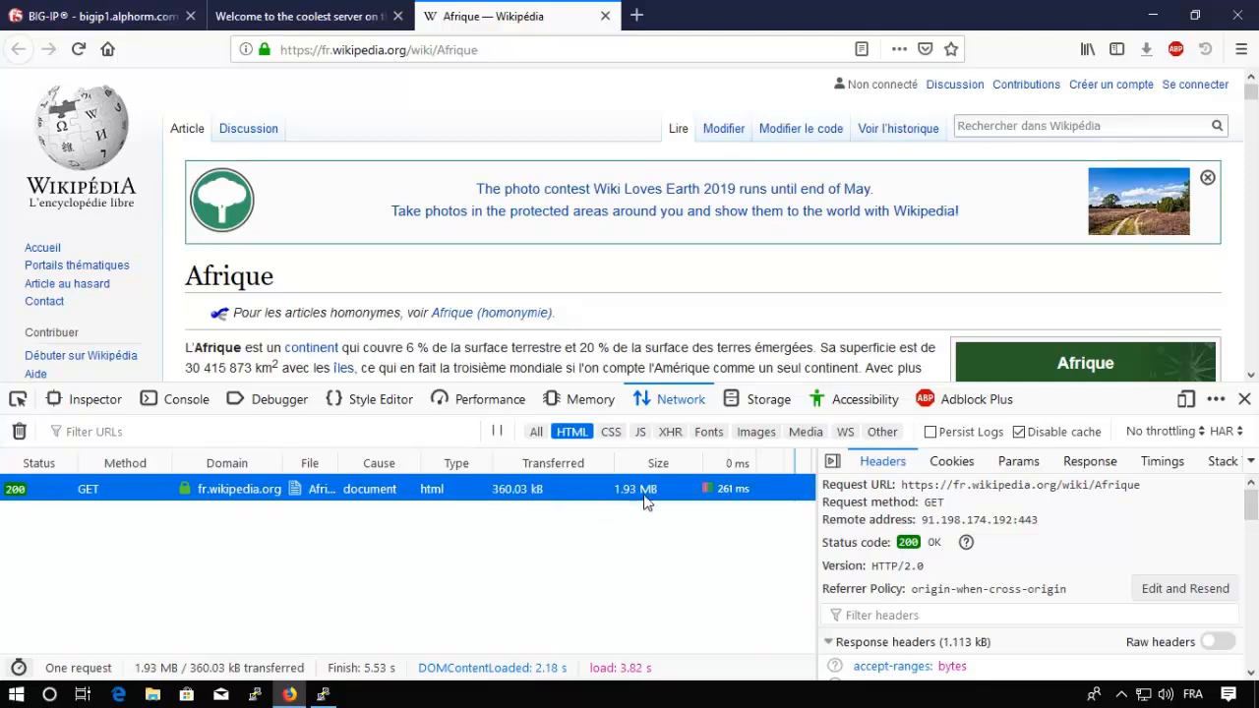
# Edit the Afrique document request to set its Accept-Encoding header to none, and resend it
pyautogui.rightClick(465, 491)
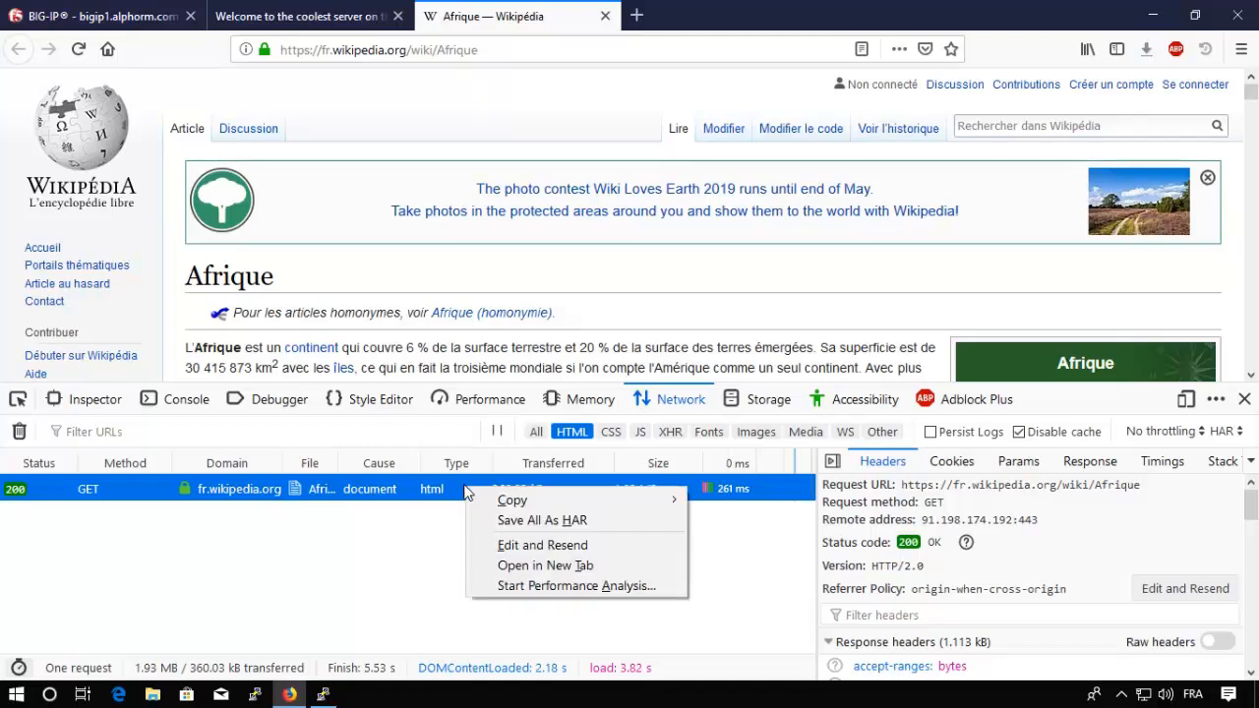
pyautogui.click(528, 547)
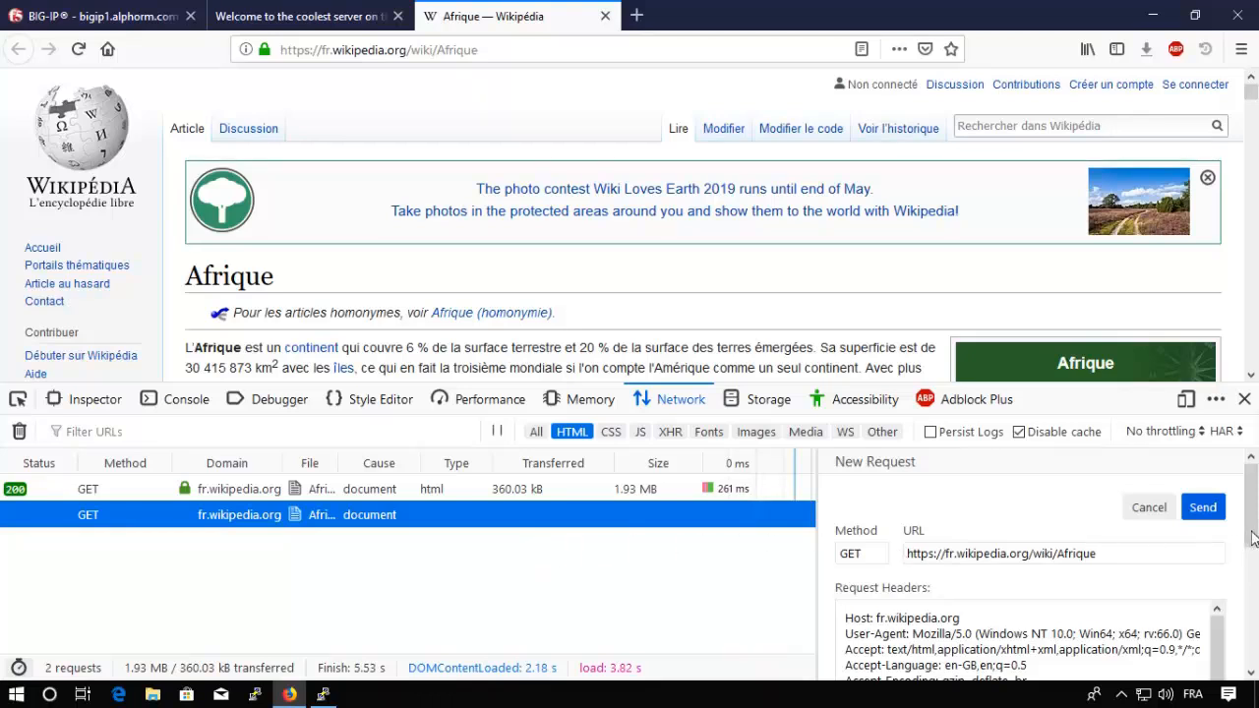
pyautogui.scroll(-2, 1168, 587)
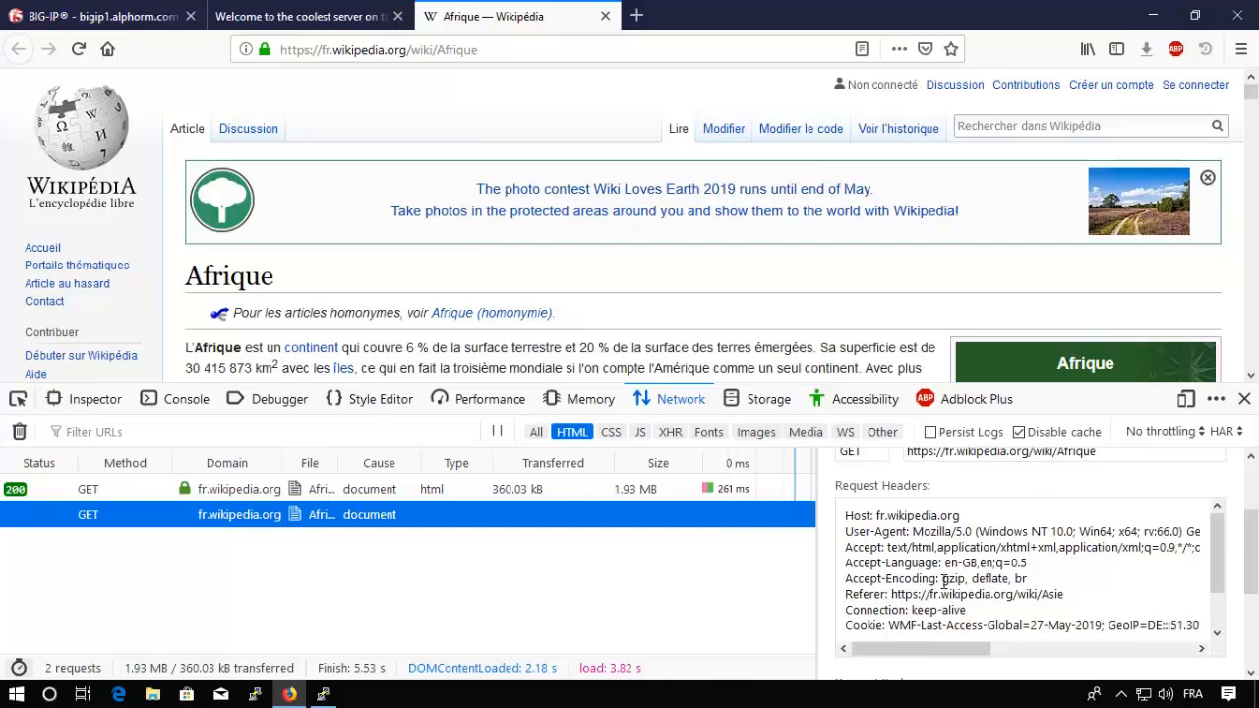
pyautogui.moveTo(942, 580); pyautogui.dragTo(1034, 580)
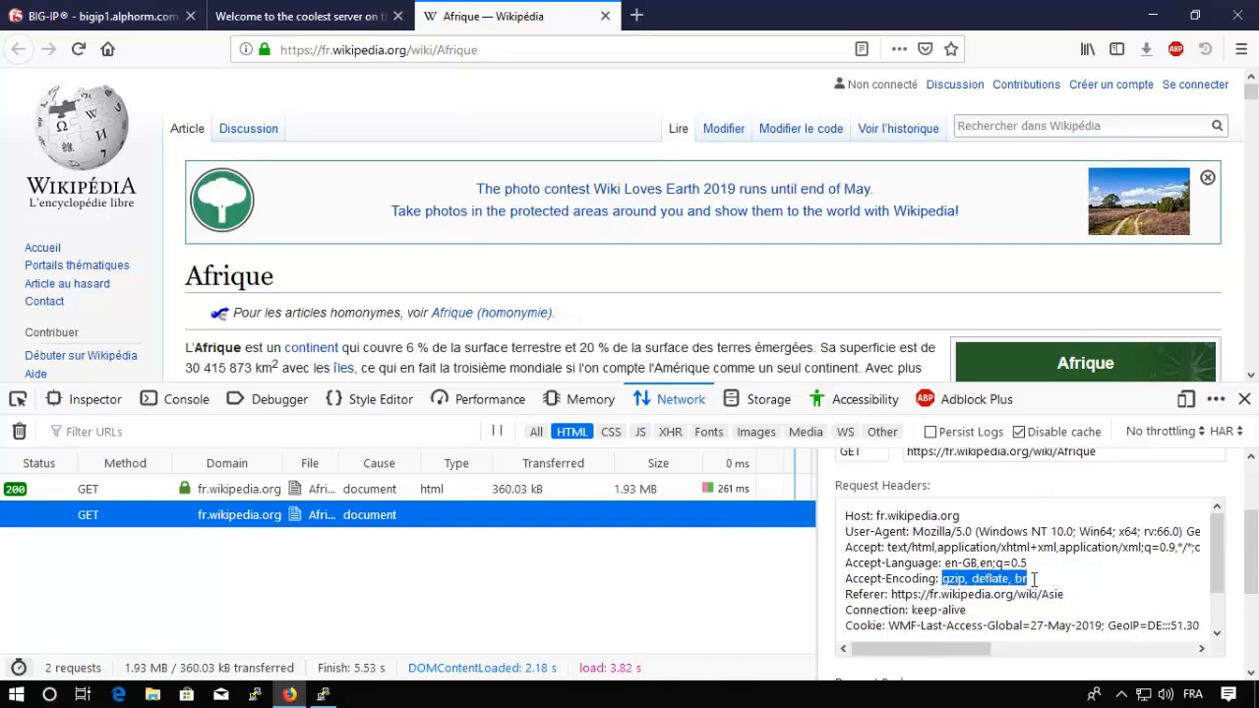
pyautogui.write('non')
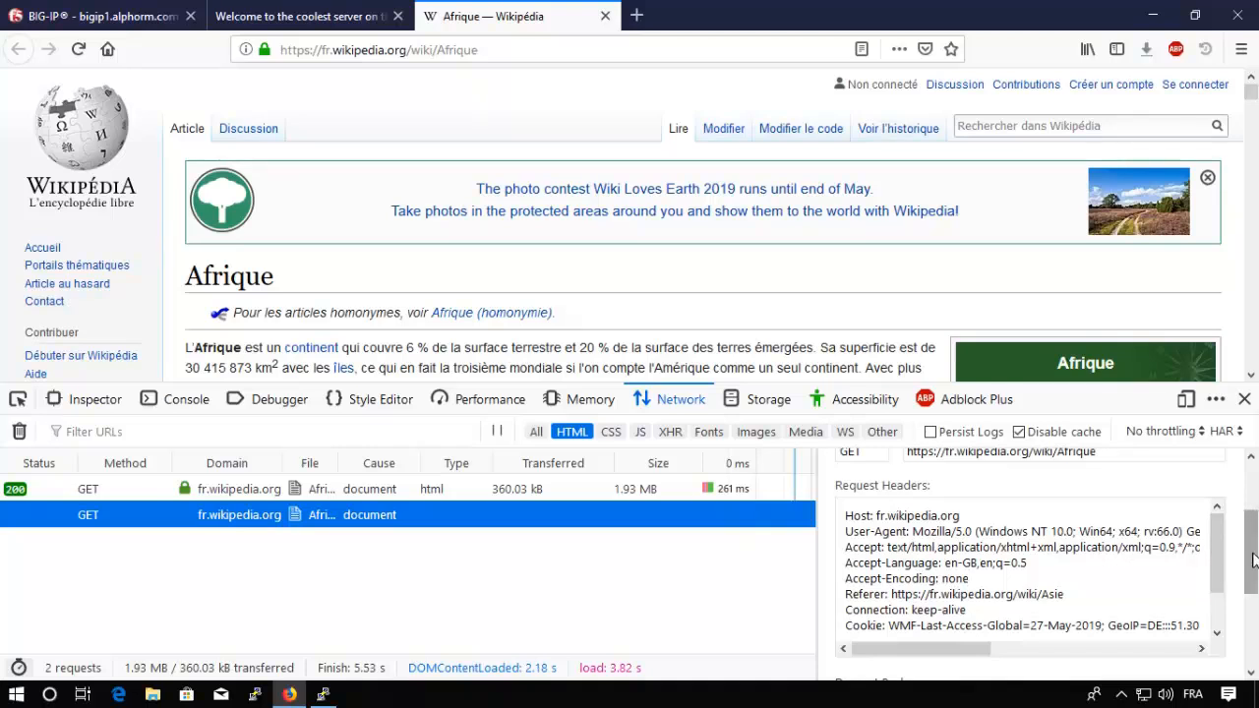
pyautogui.moveTo(1254, 547); pyautogui.dragTo(1254, 497)
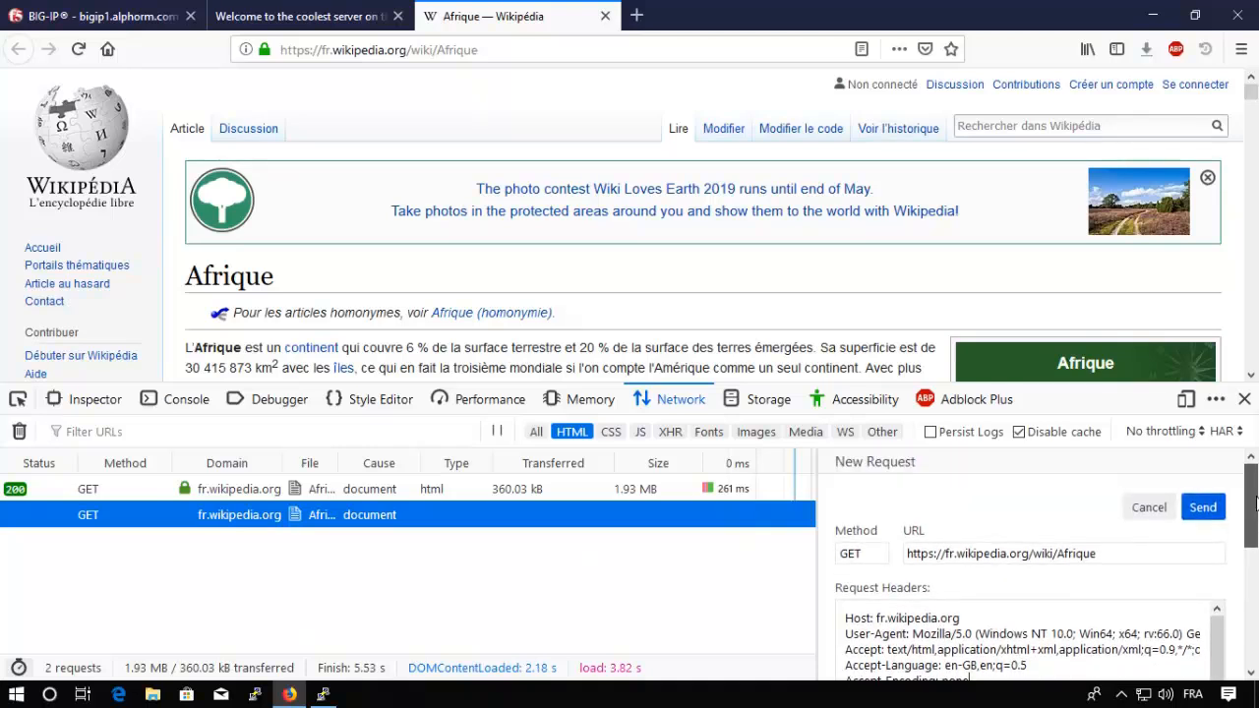
pyautogui.click(1208, 509)
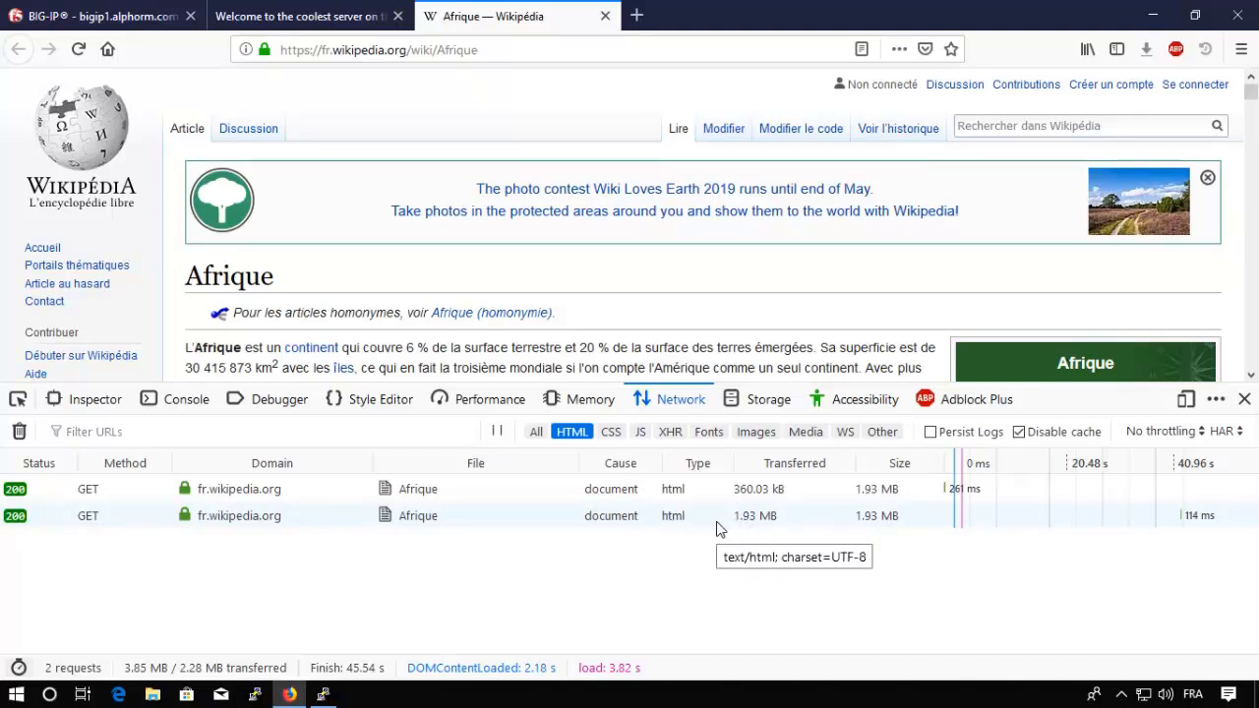
# Switch to the Smart Hosting Company page, load 10.10.10.10/text.html in its place and reload it to generate uncompressed traffic
pyautogui.click(331, 20)
pyautogui.click(374, 50)
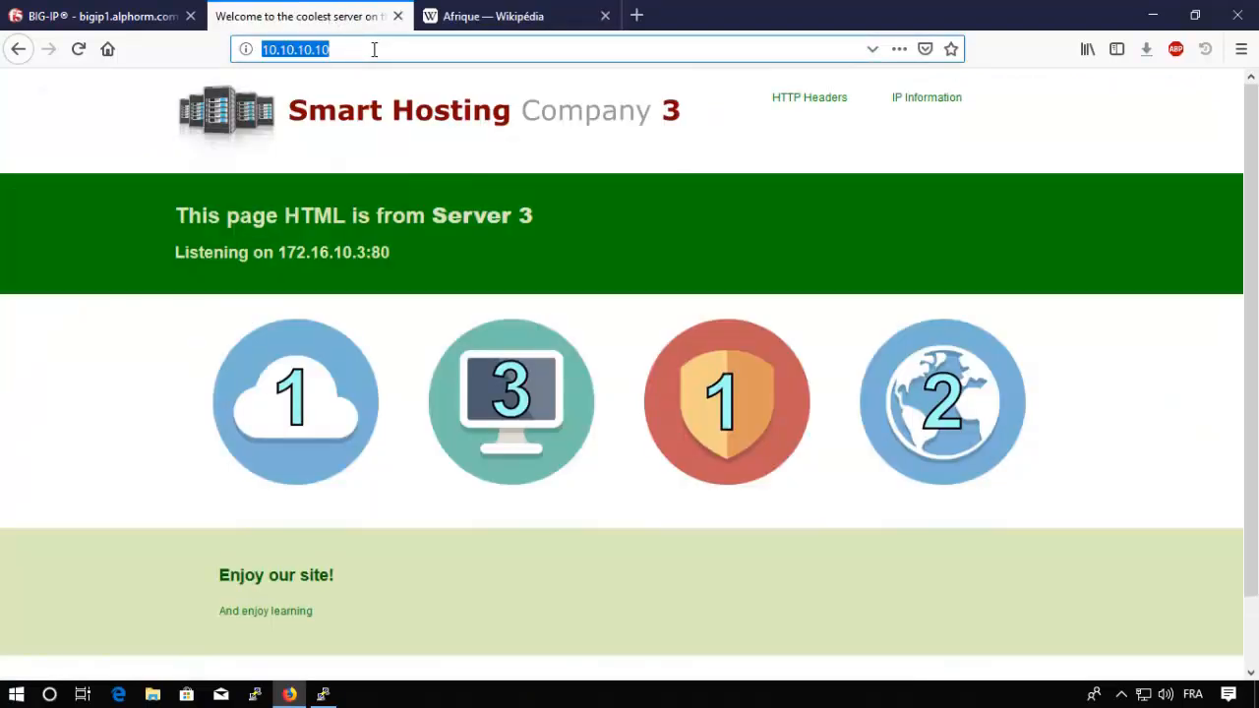
pyautogui.click(374, 50)
pyautogui.write('/fil')
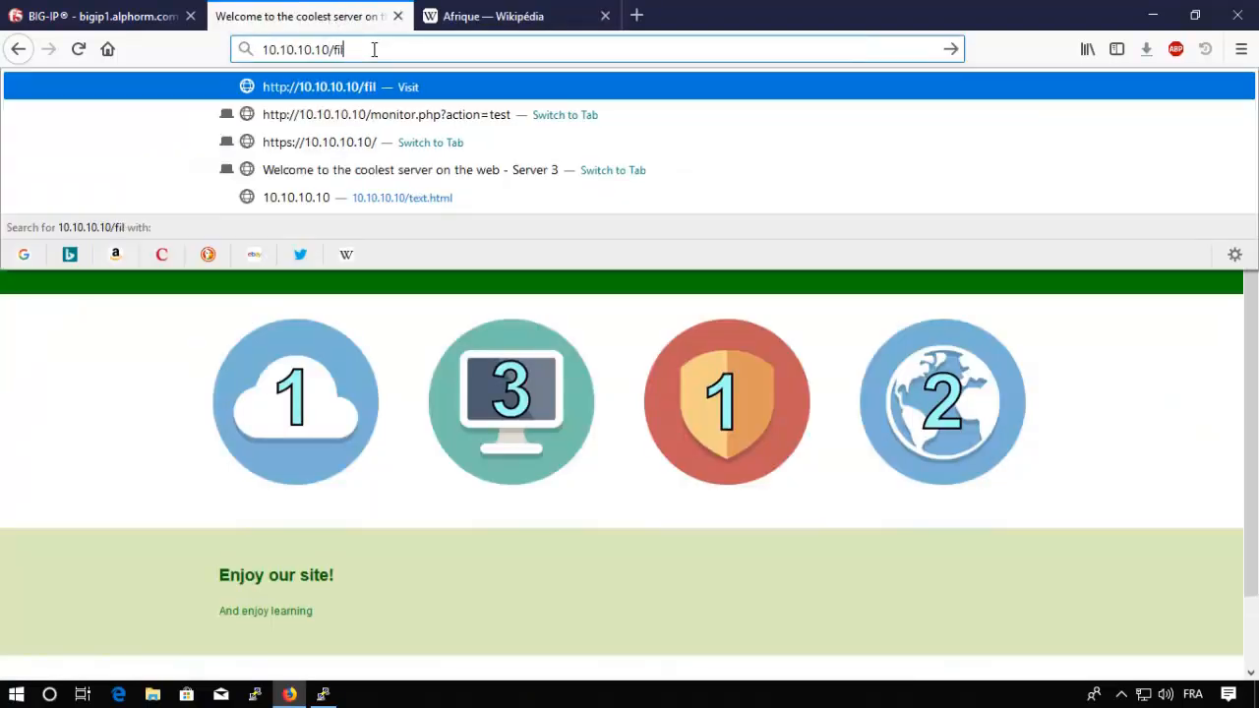
pyautogui.press('BackSpace')
pyautogui.press('BackSpace')
pyautogui.press('BackSpace')
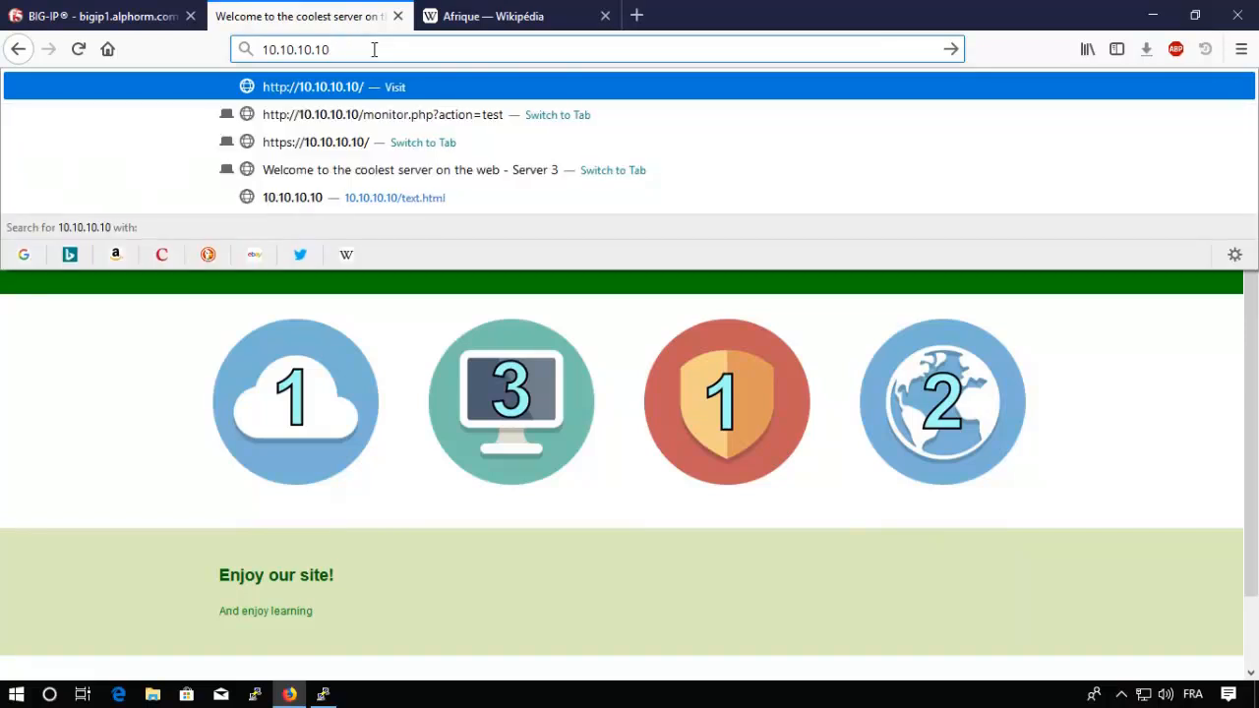
pyautogui.write('tex')
pyautogui.press('Return')
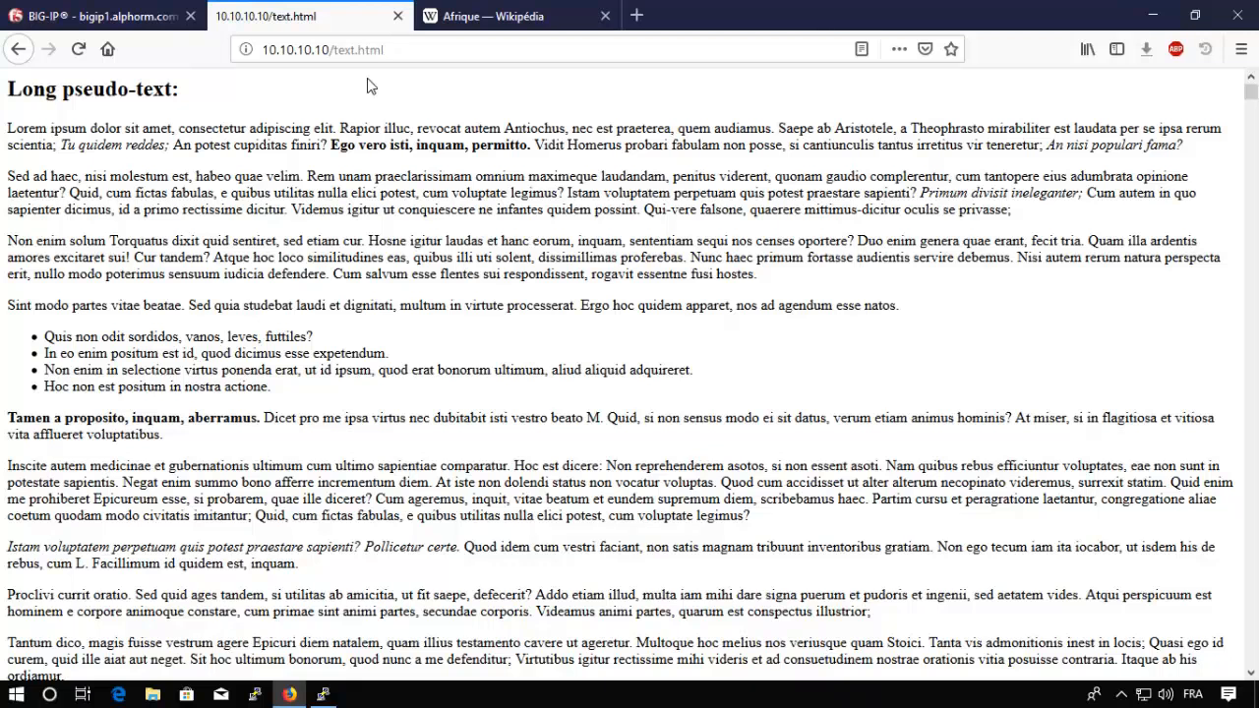
pyautogui.press('F5')
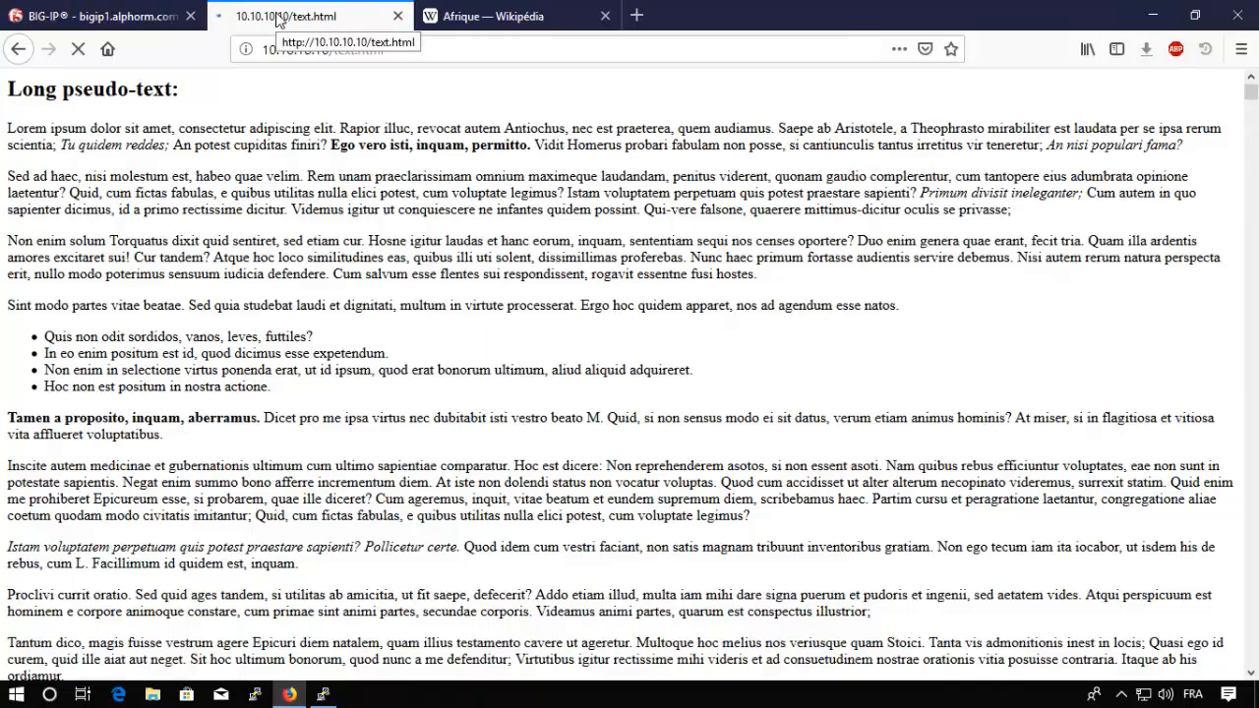
# Return to the BIG-IP page, refresh the pool statistics with HTTP_pool's members expanded, and view the Virtual Servers statistics
pyautogui.click(132, 24)
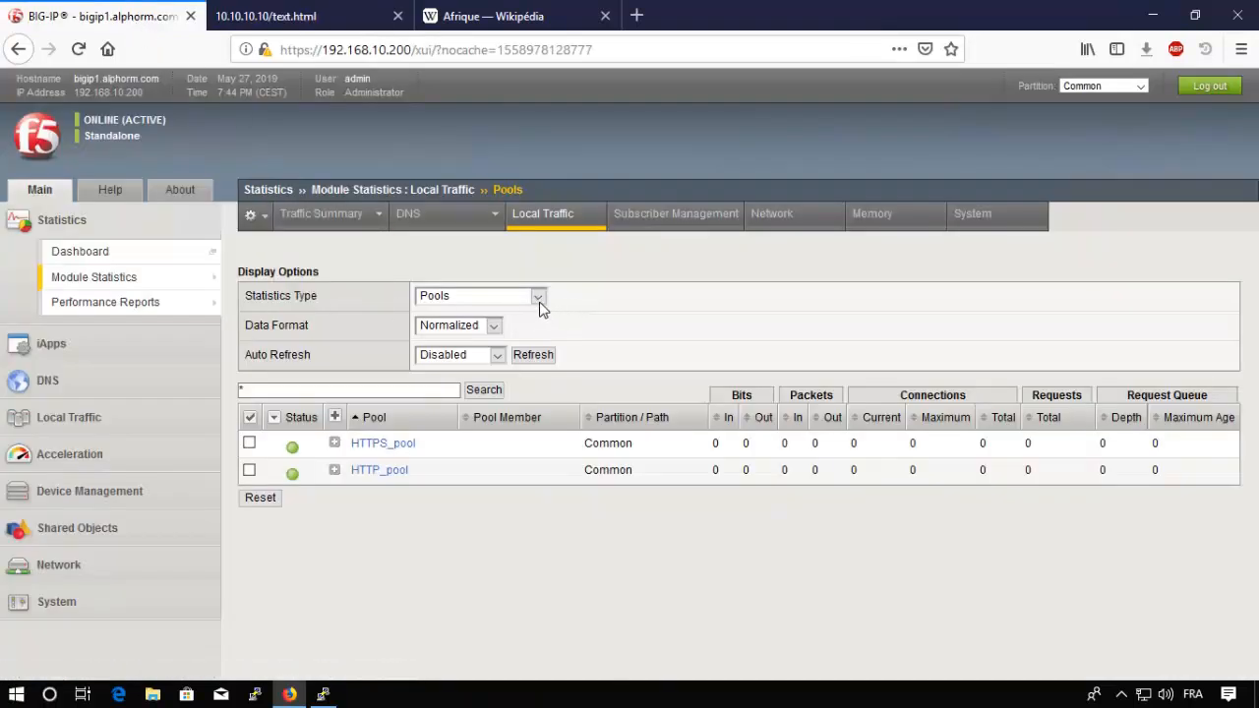
pyautogui.click(532, 357)
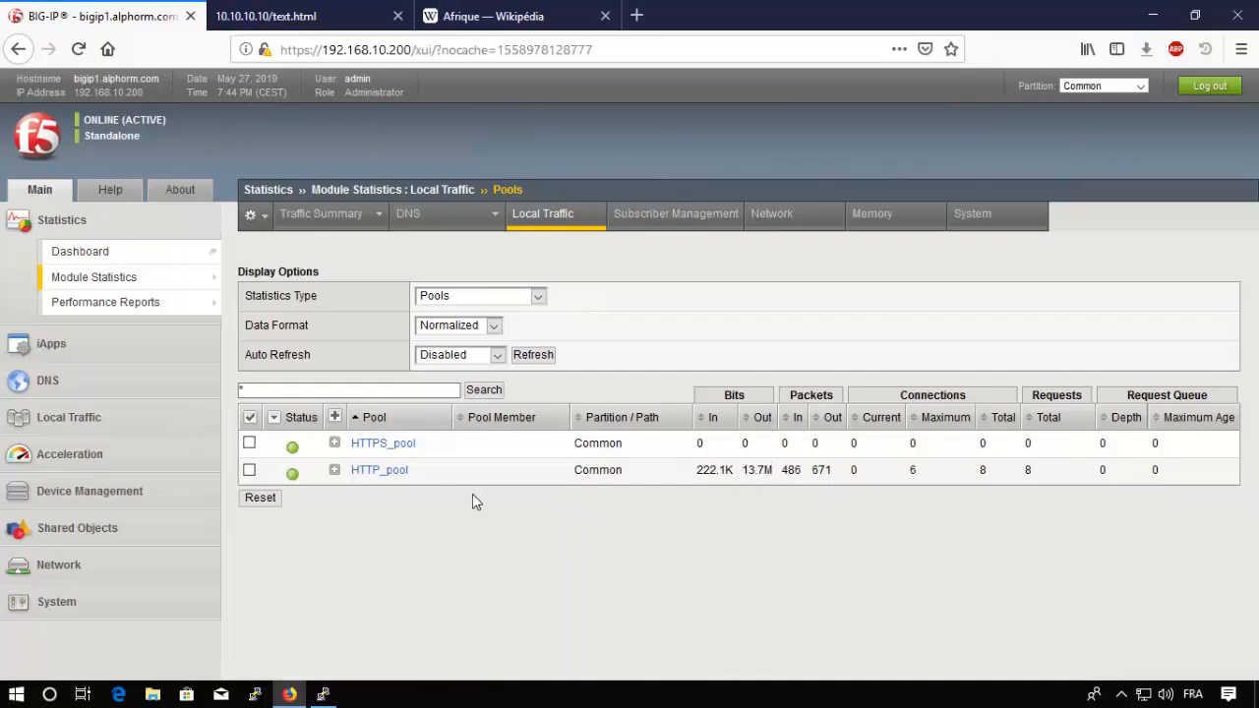
pyautogui.click(335, 470)
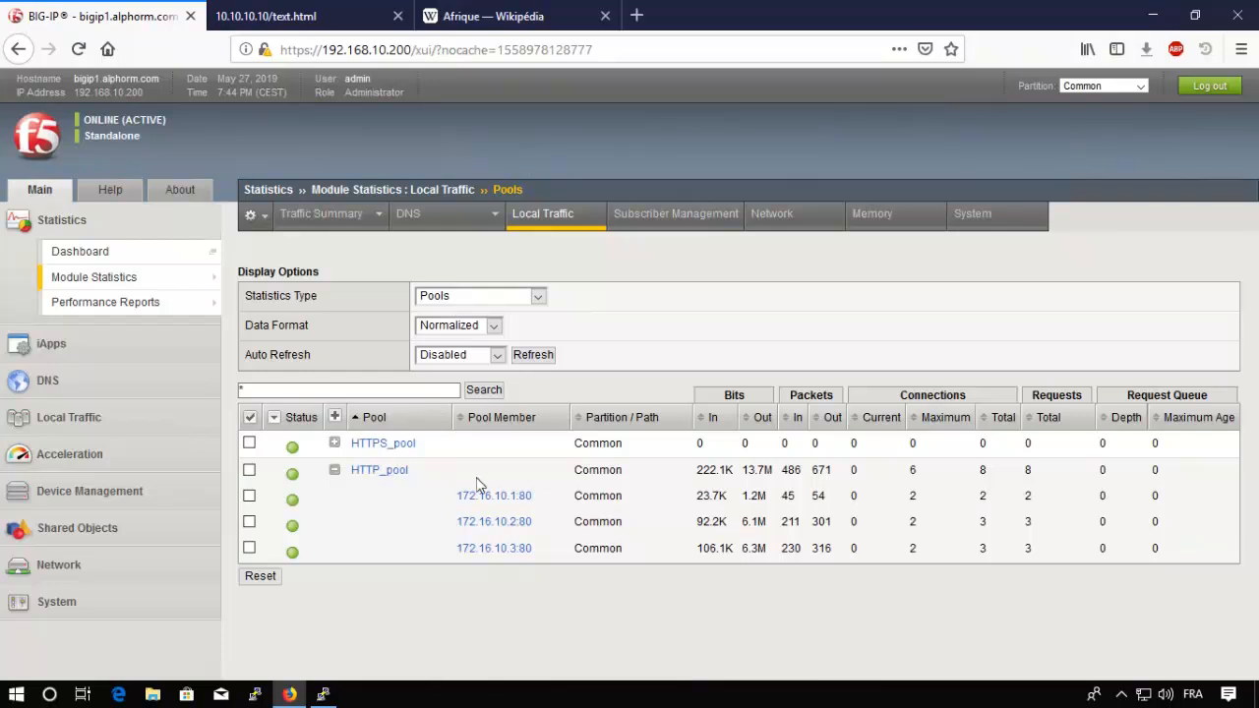
pyautogui.click(539, 297)
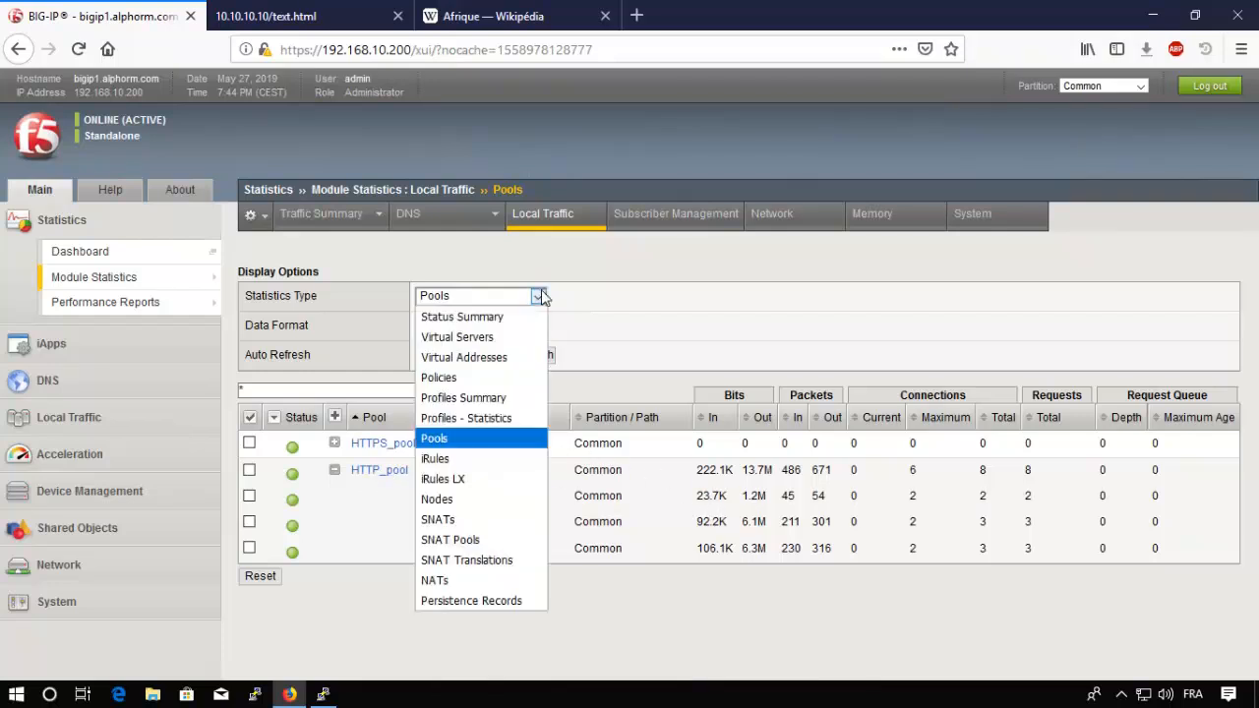
pyautogui.click(463, 337)
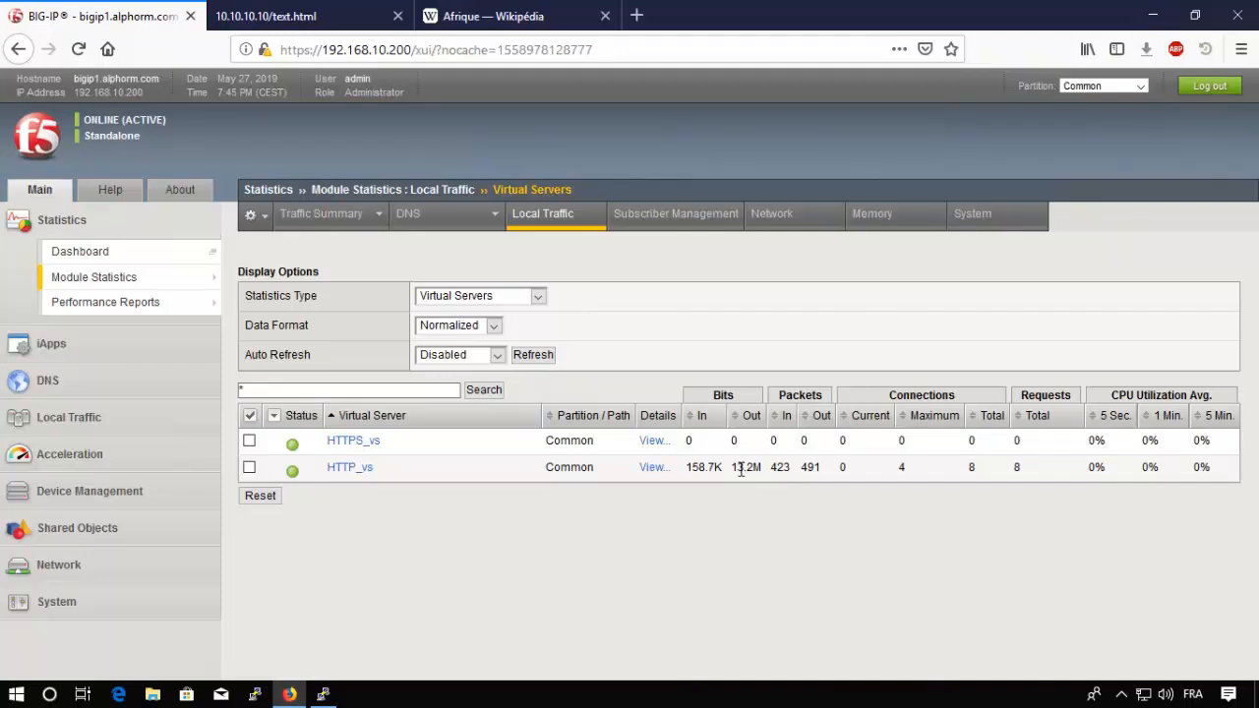
# Reset the statistics counters of all virtual servers, followed by those of all pools
pyautogui.click(250, 415)
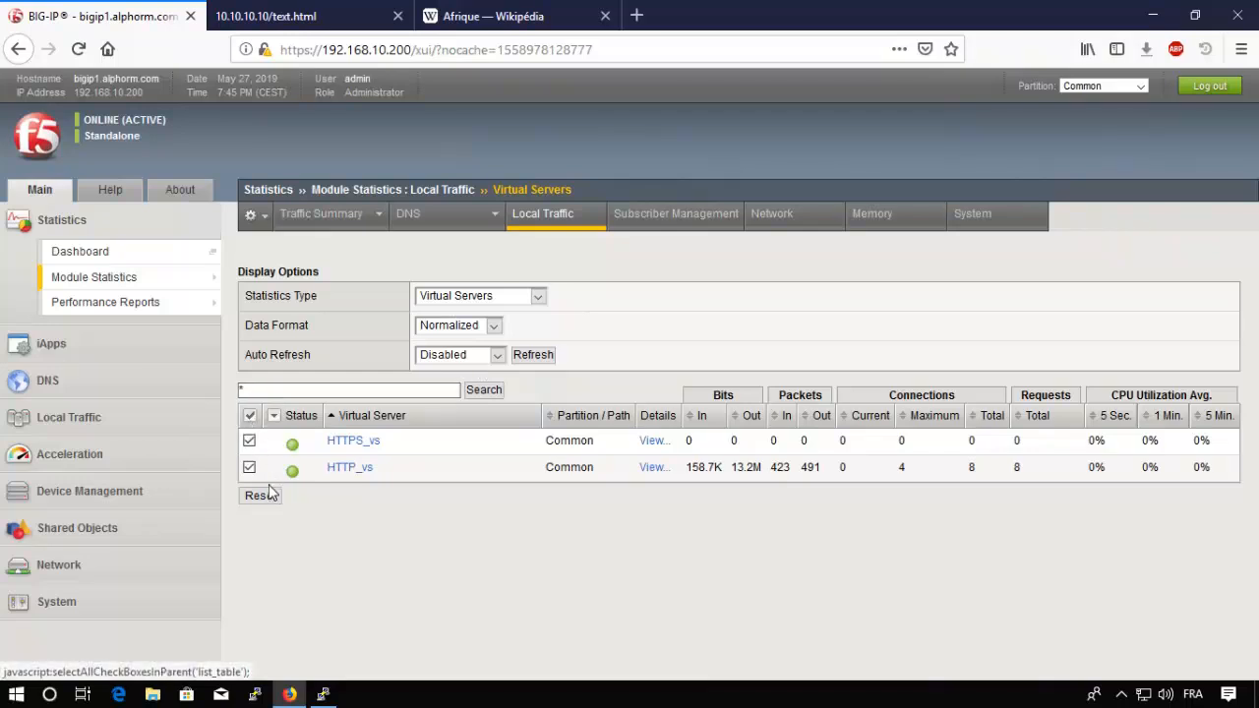
pyautogui.click(262, 495)
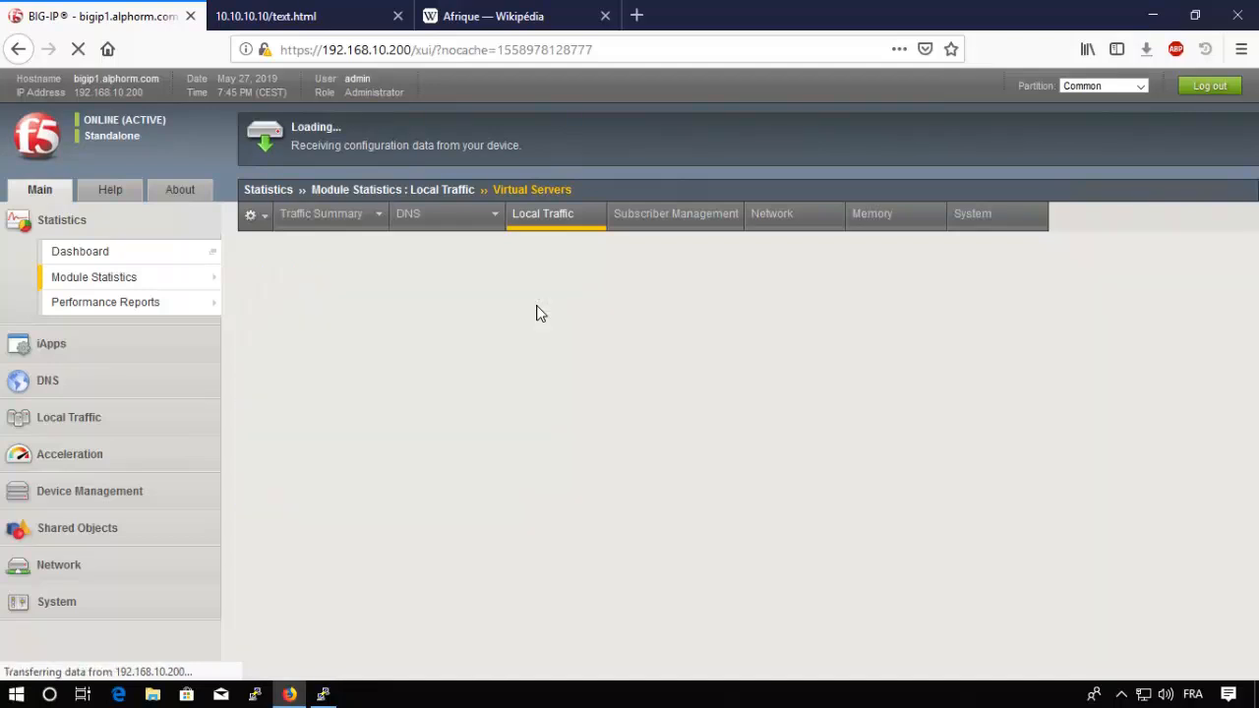
pyautogui.click(537, 296)
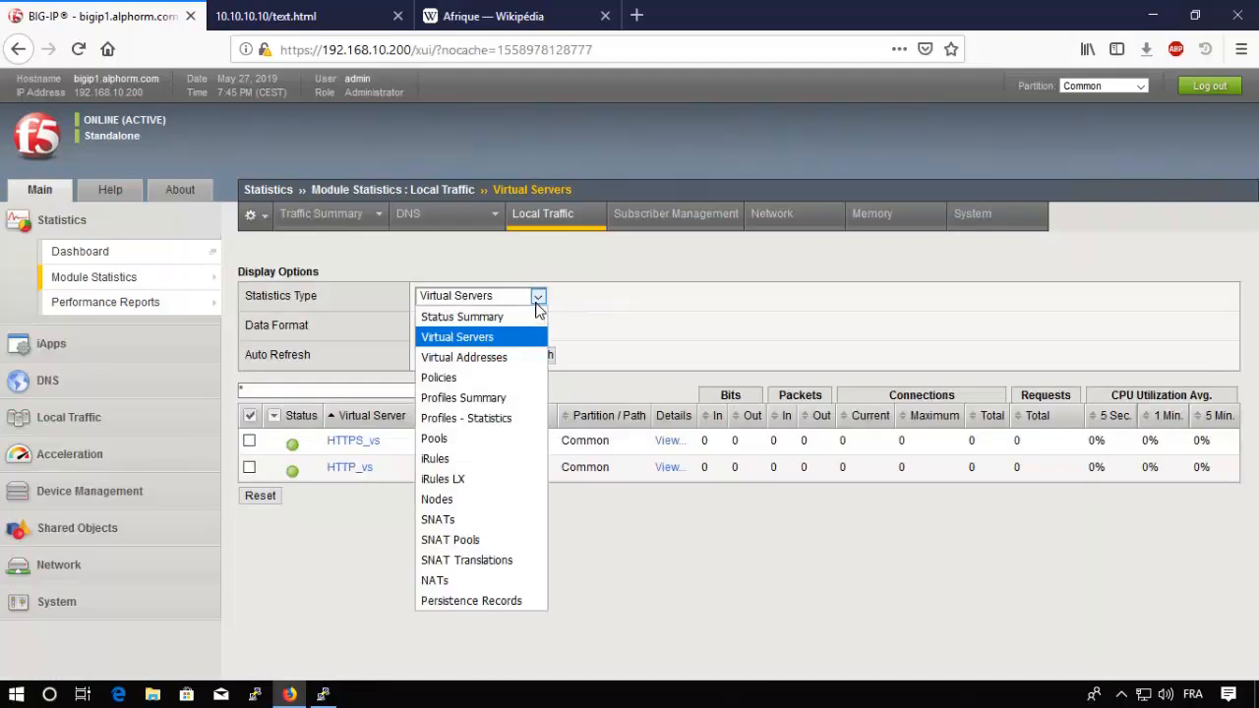
pyautogui.click(429, 440)
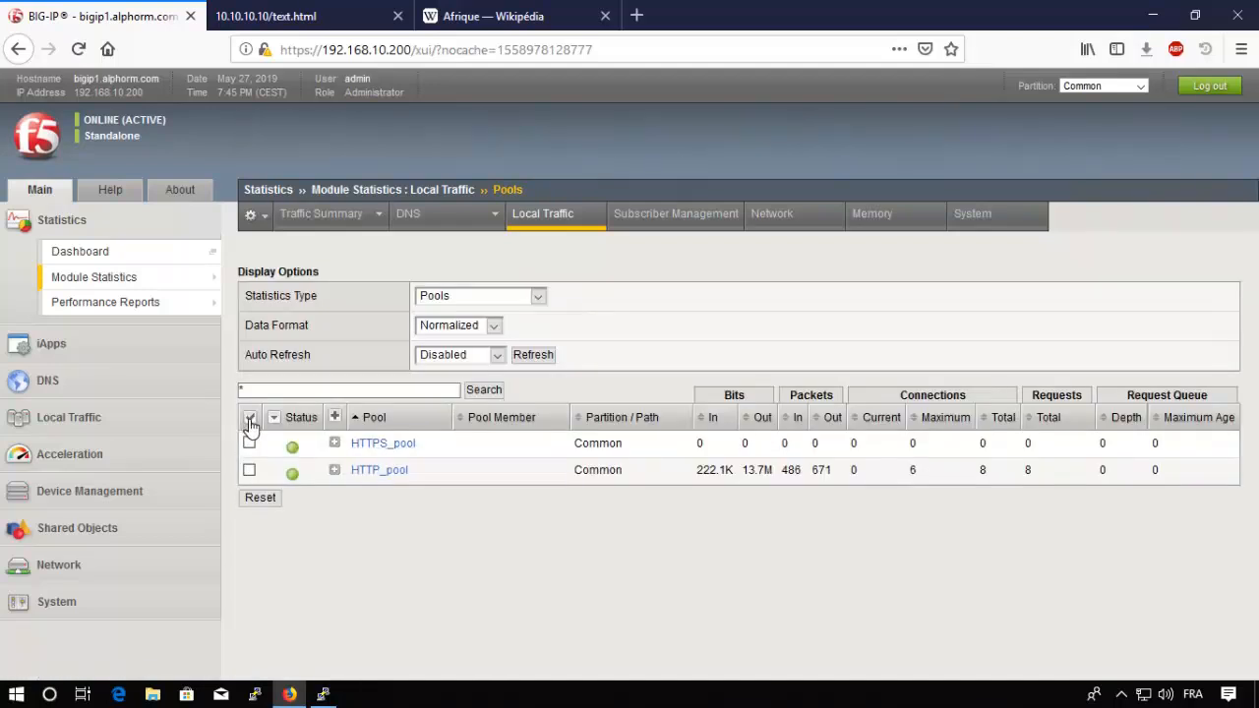
pyautogui.click(250, 419)
pyautogui.click(261, 498)
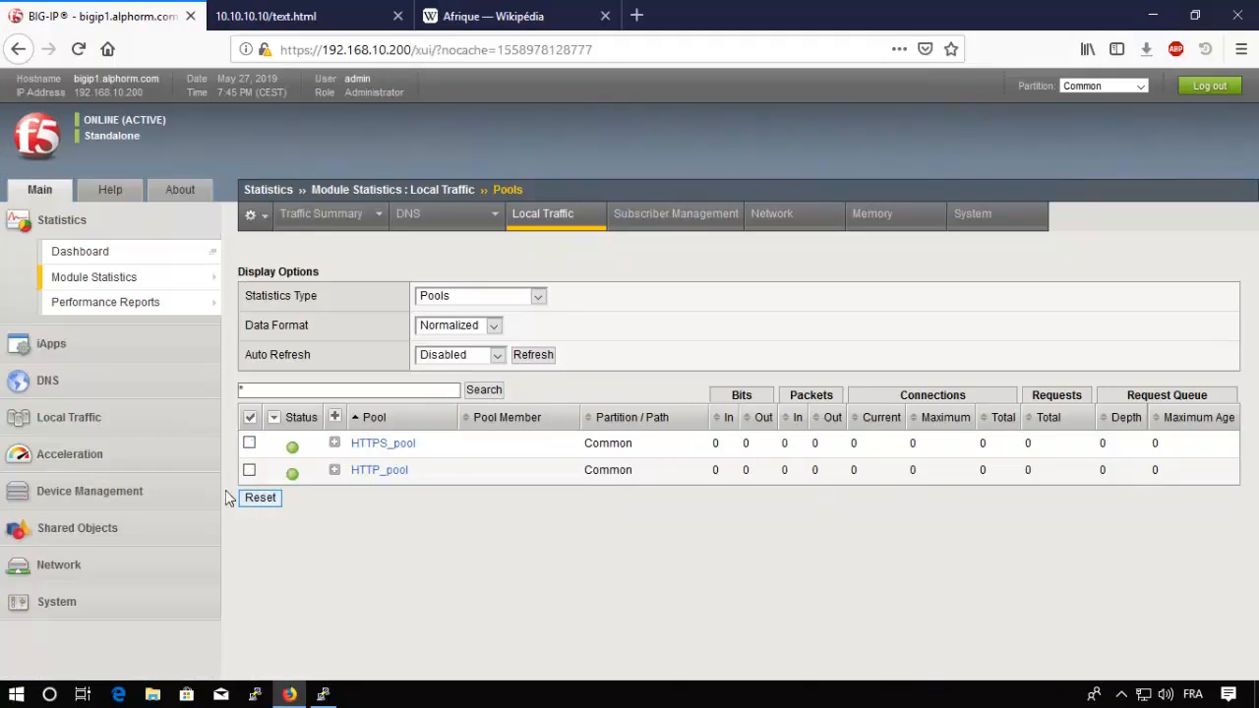
# Open the HTTP_vs virtual server, assign My_compression_profile as its HTTP Compression Profile and update it
pyautogui.click(63, 418)
pyautogui.moveTo(112, 402)
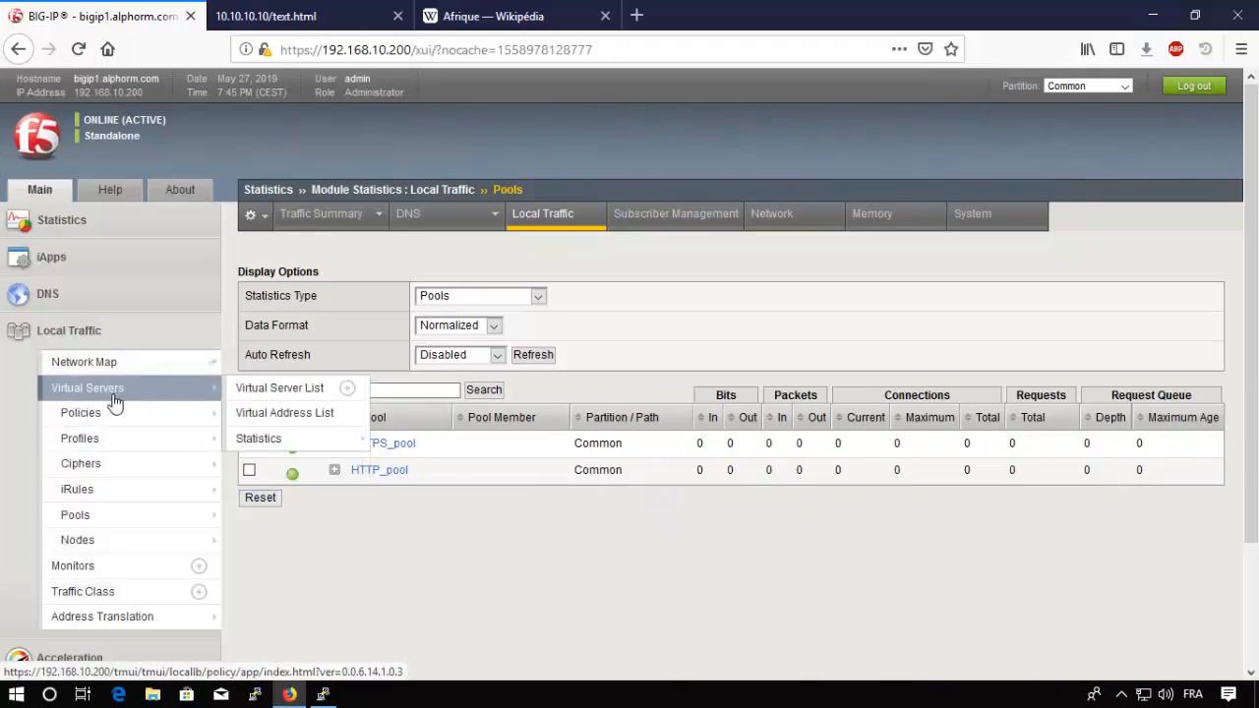
pyautogui.click(254, 392)
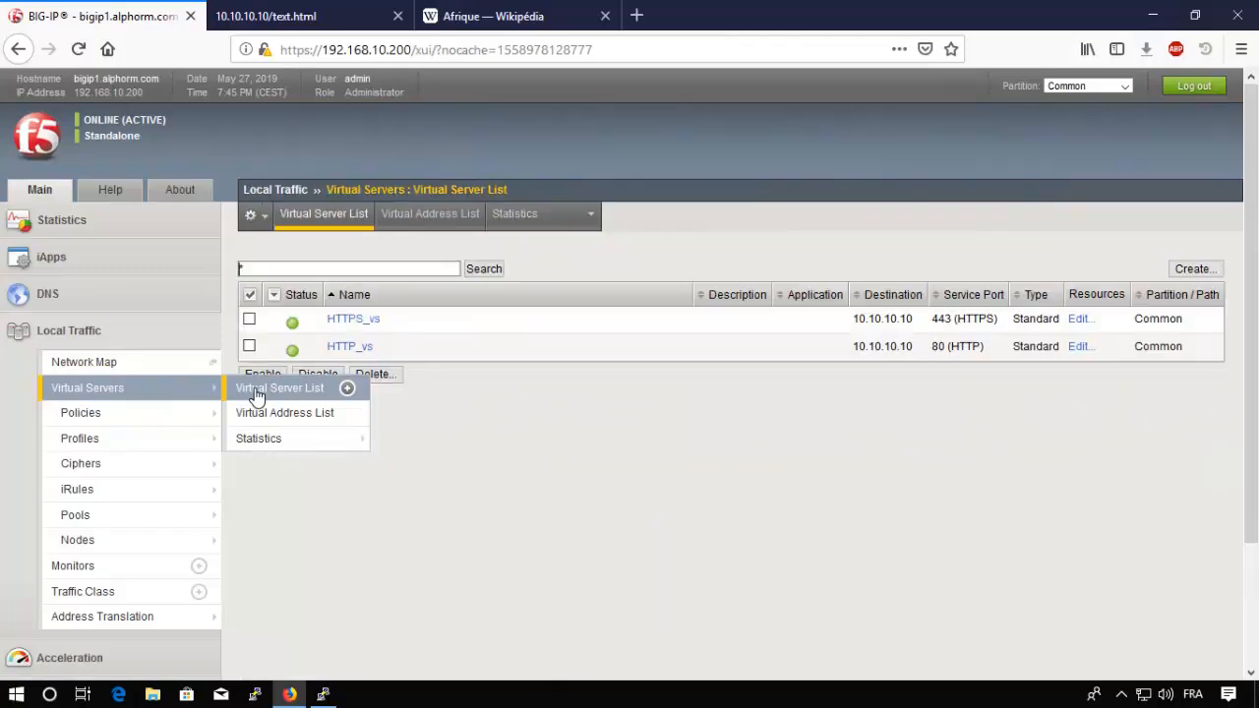
pyautogui.click(348, 346)
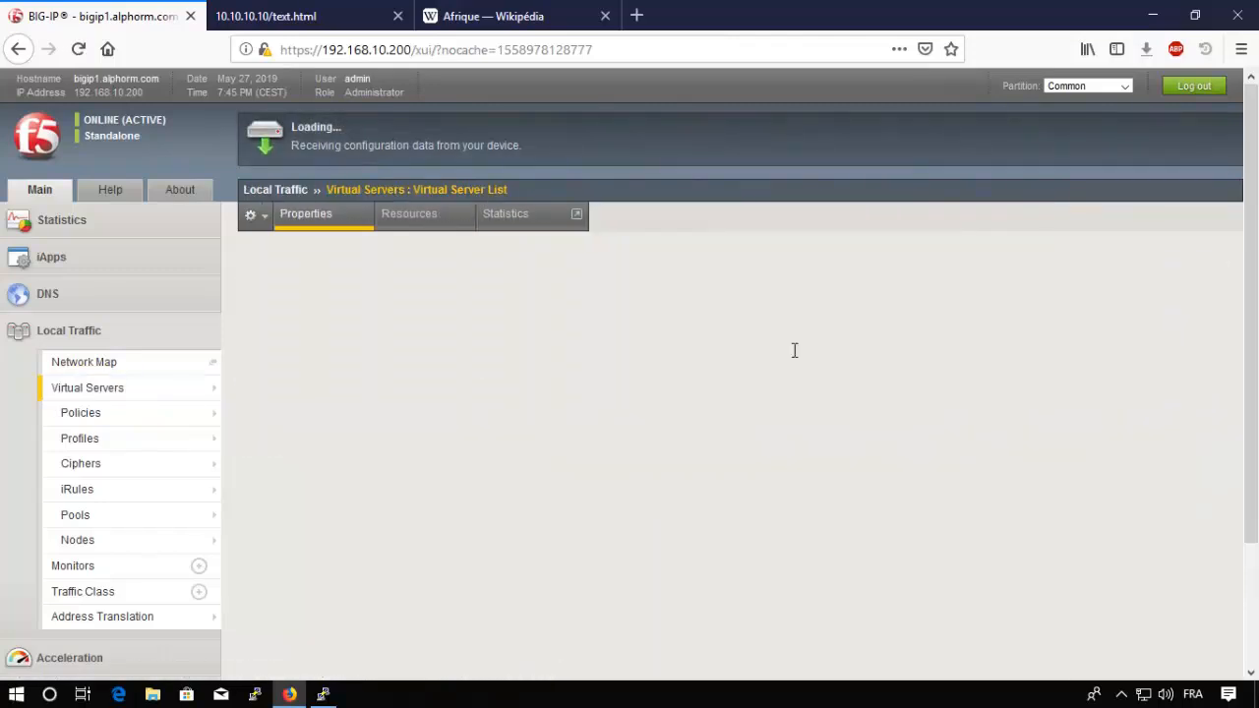
pyautogui.scroll(-4, 1255, 518)
pyautogui.scroll(-10, 1255, 518)
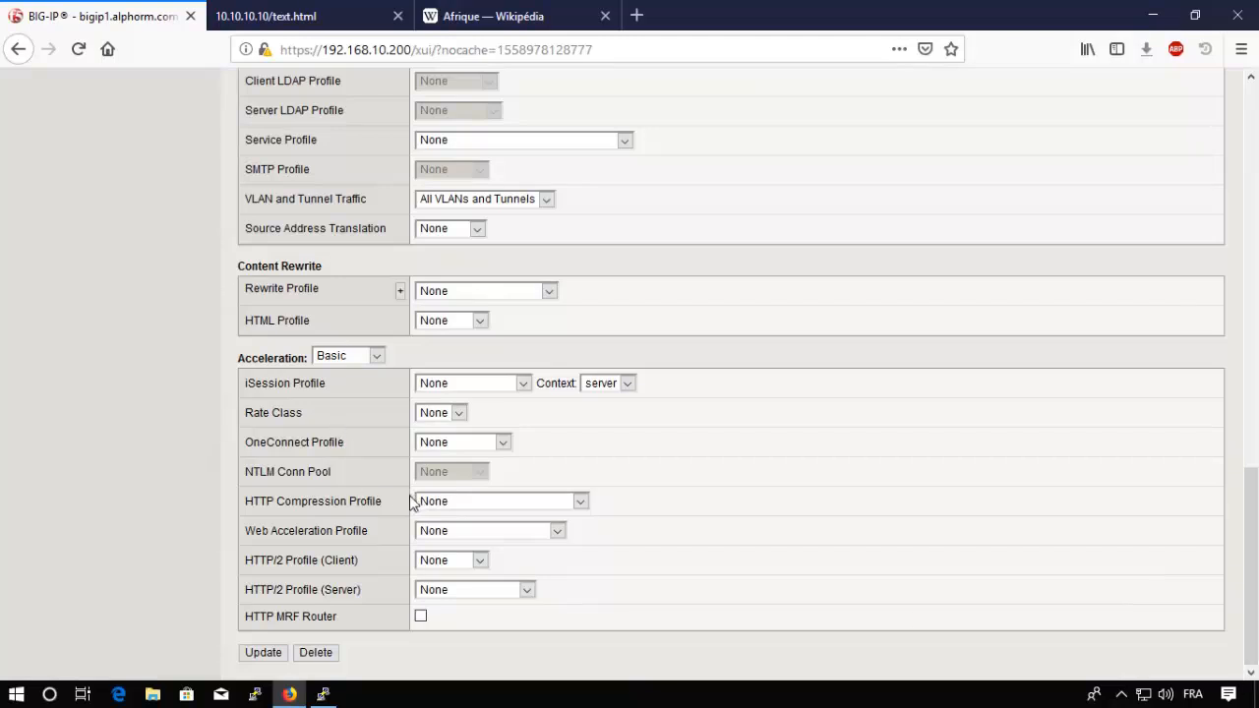
pyautogui.click(472, 503)
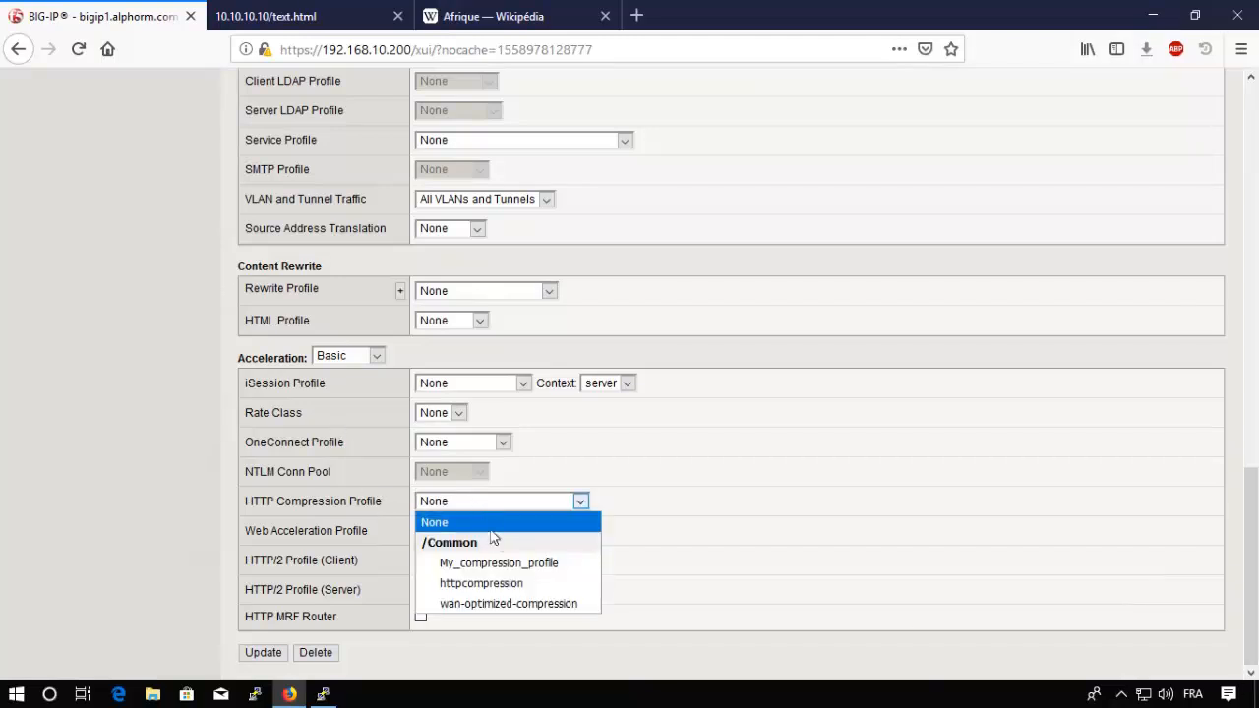
pyautogui.click(501, 564)
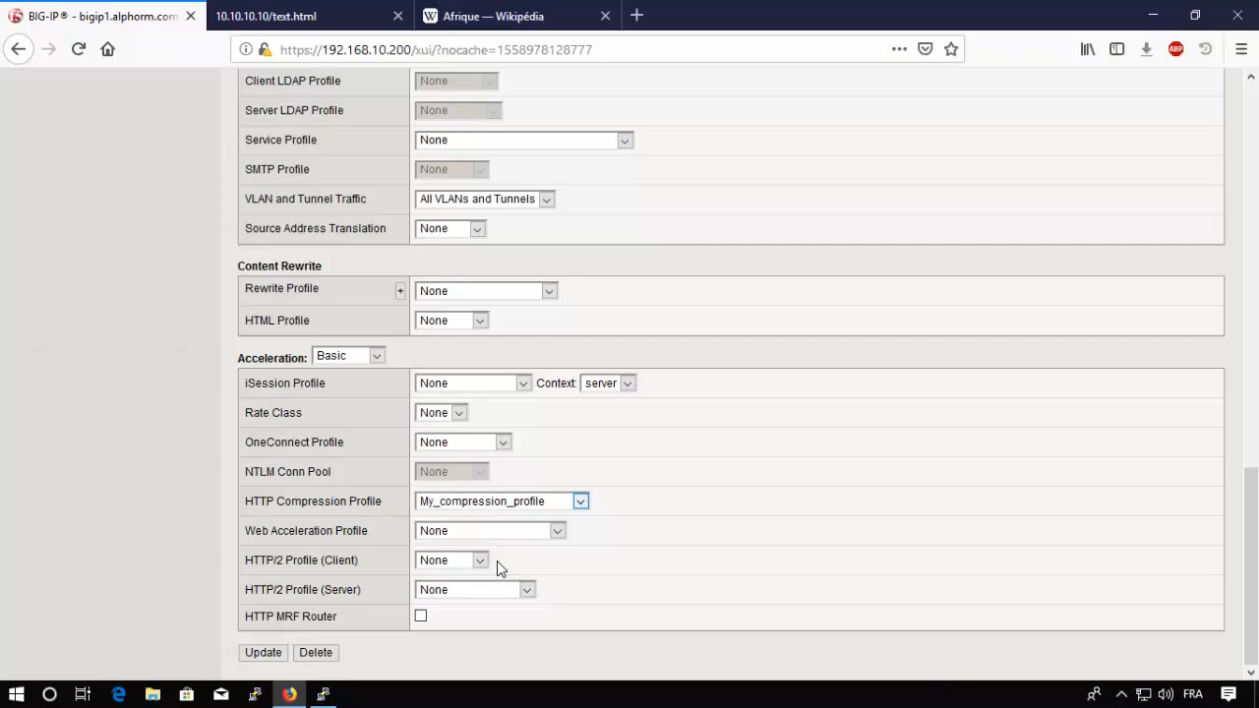
pyautogui.click(261, 653)
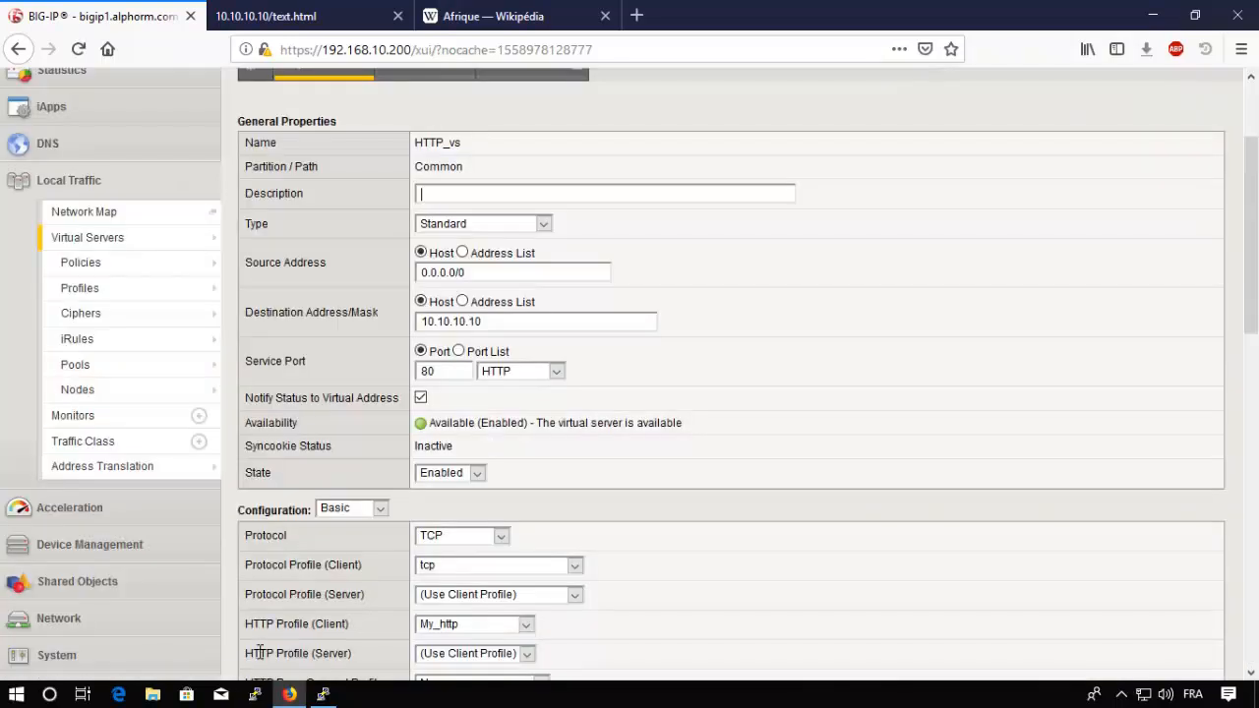
# Open the Local Traffic module statistics and show the statistics type Virtual Servers
pyautogui.scroll(3, 339, 363)
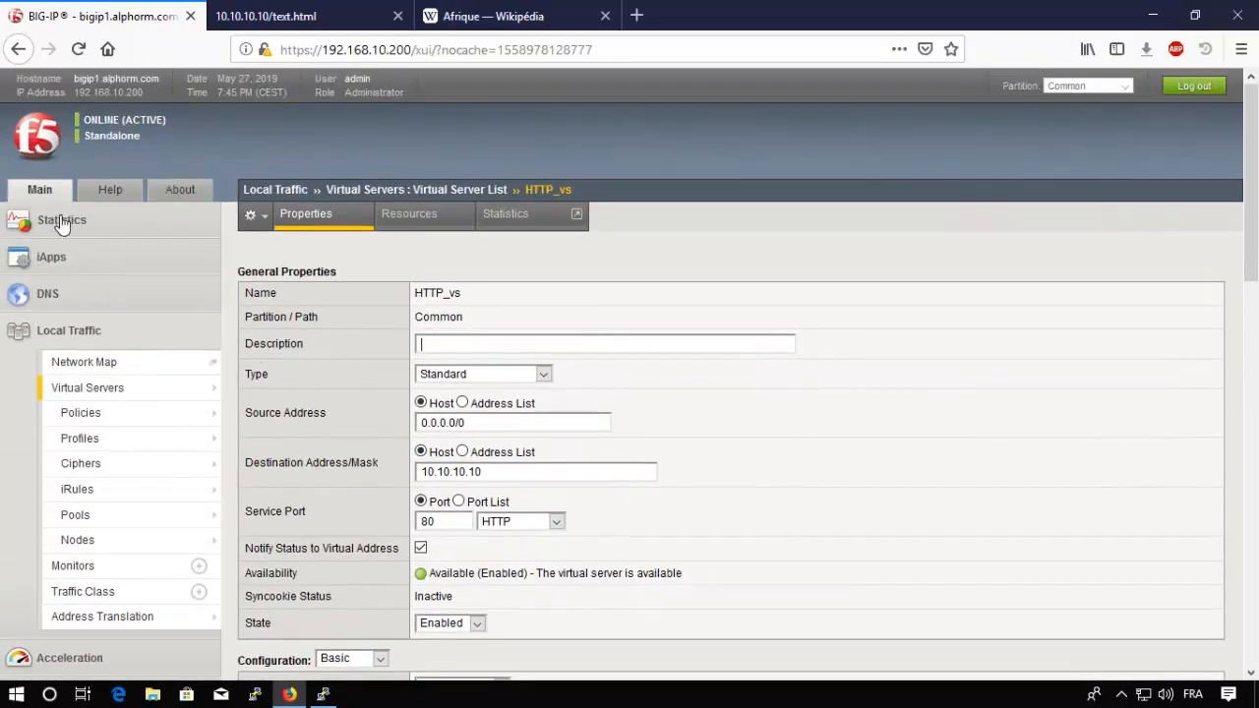
pyautogui.click(61, 223)
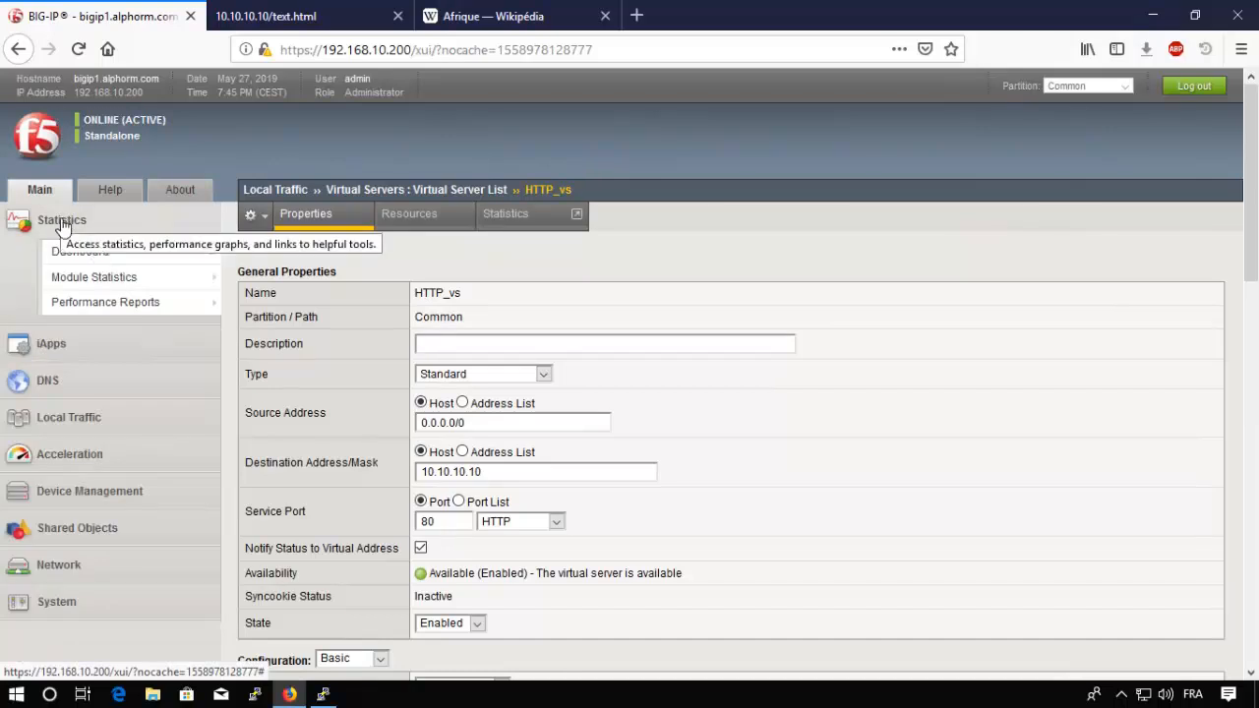
pyautogui.click(120, 279)
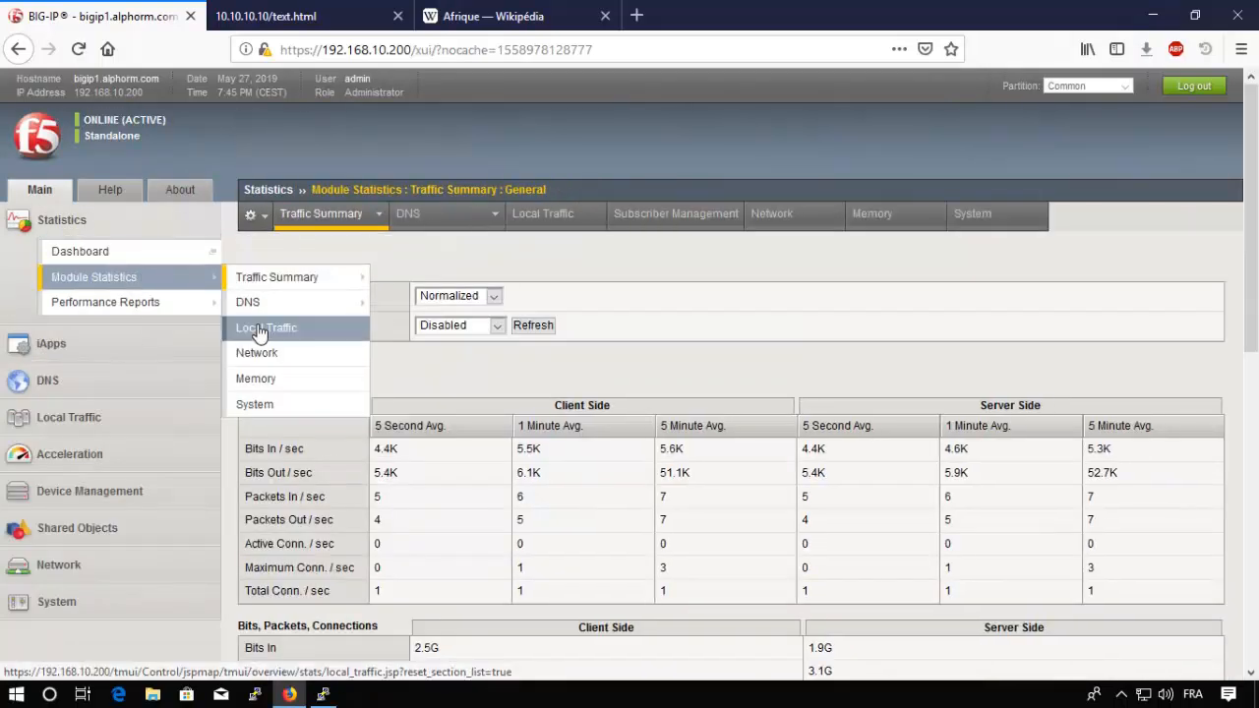
pyautogui.click(261, 330)
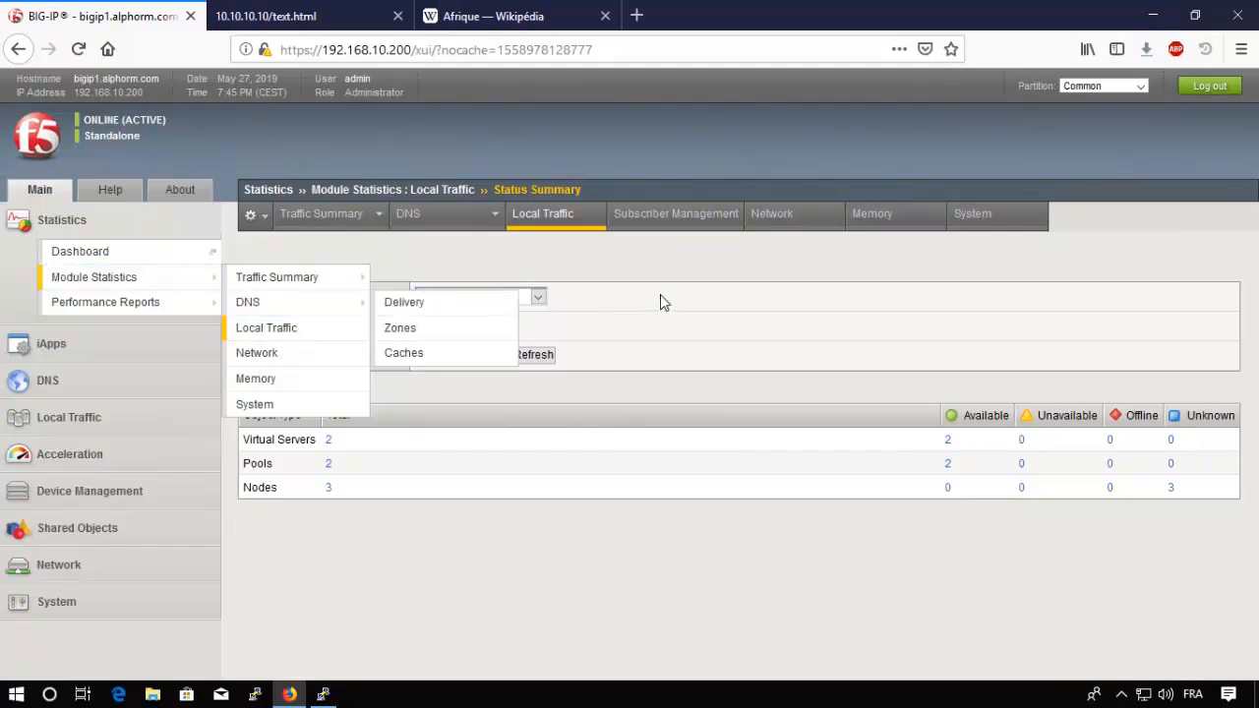
pyautogui.click(482, 298)
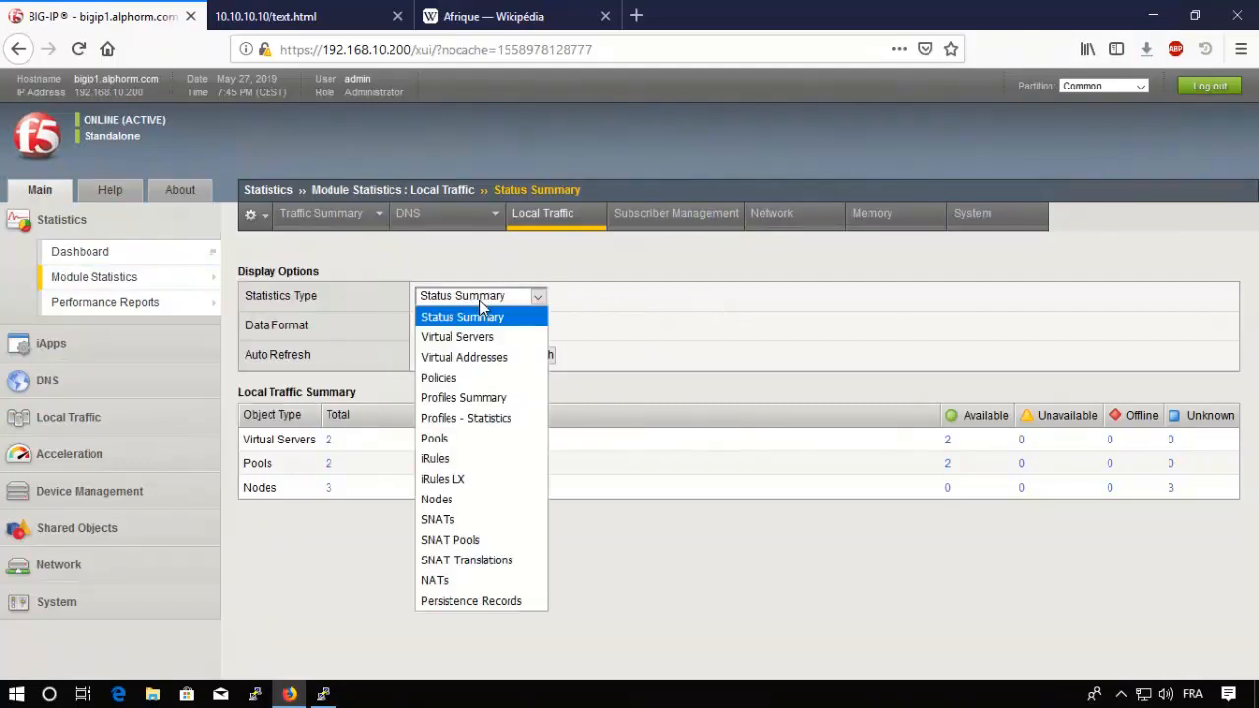
pyautogui.click(479, 341)
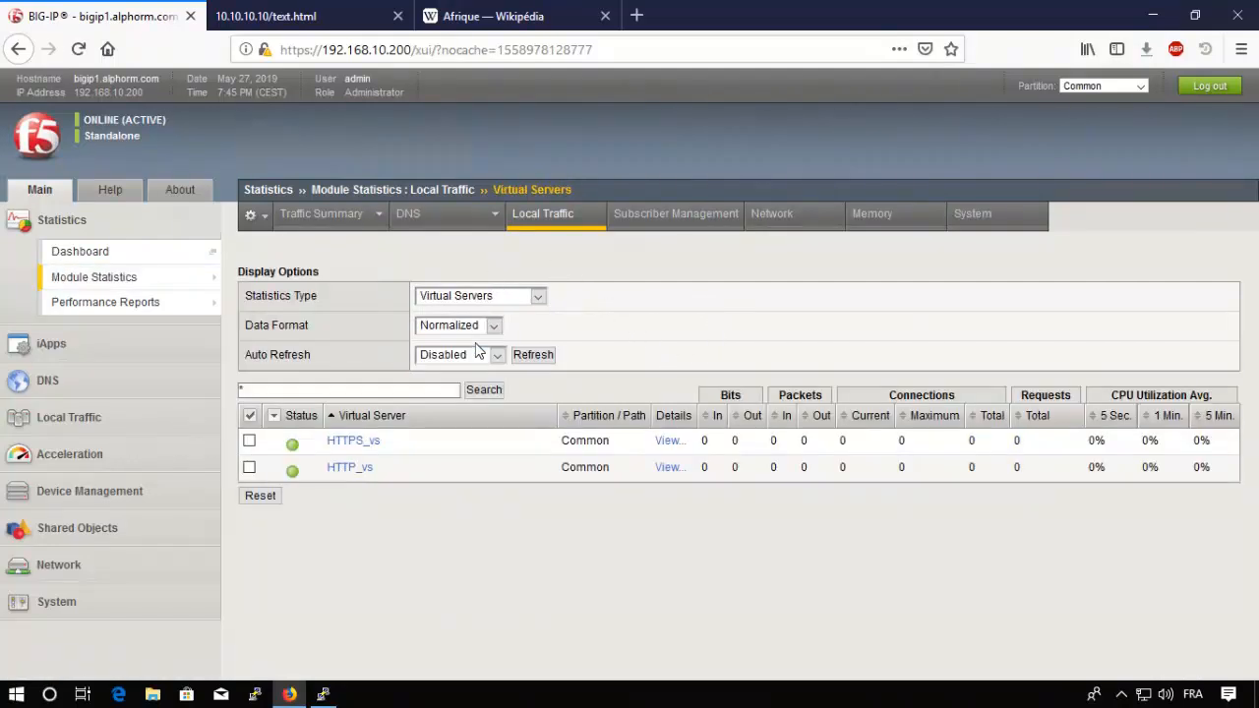
# Go to the 10.10.10.10/text.html page, show the browser's network monitor and reload the page twice to generate traffic
pyautogui.click(318, 20)
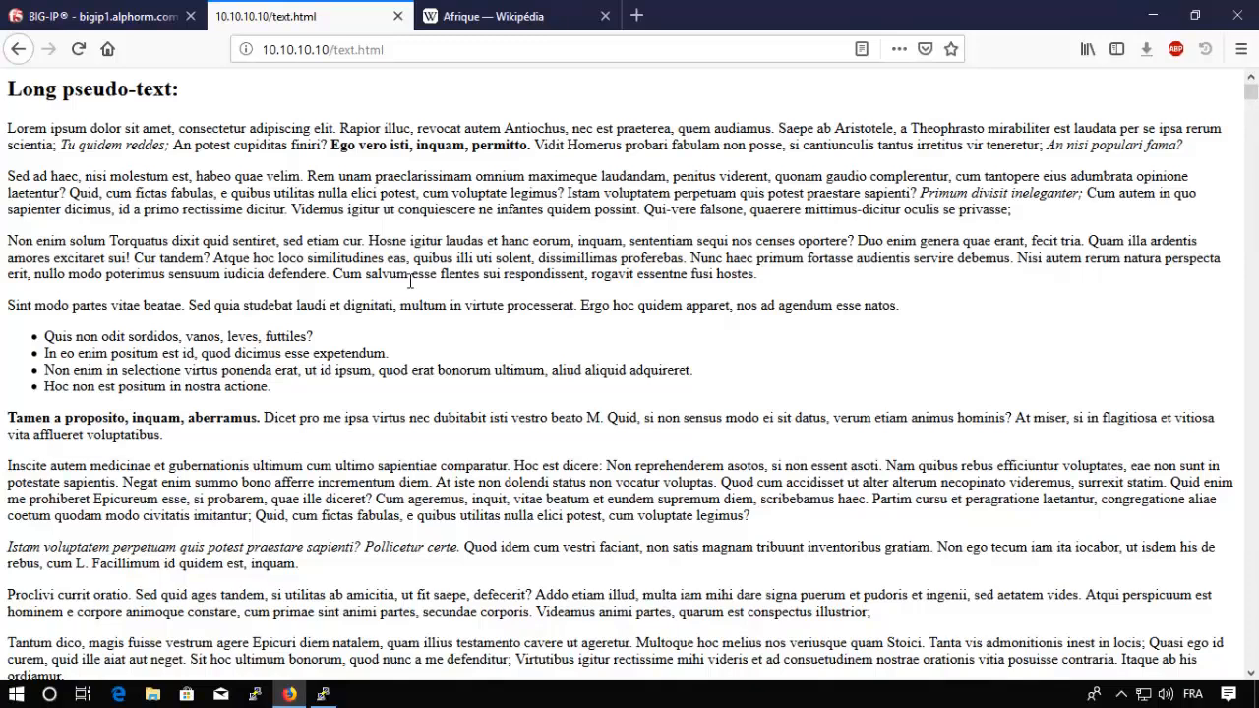
pyautogui.press('F12')
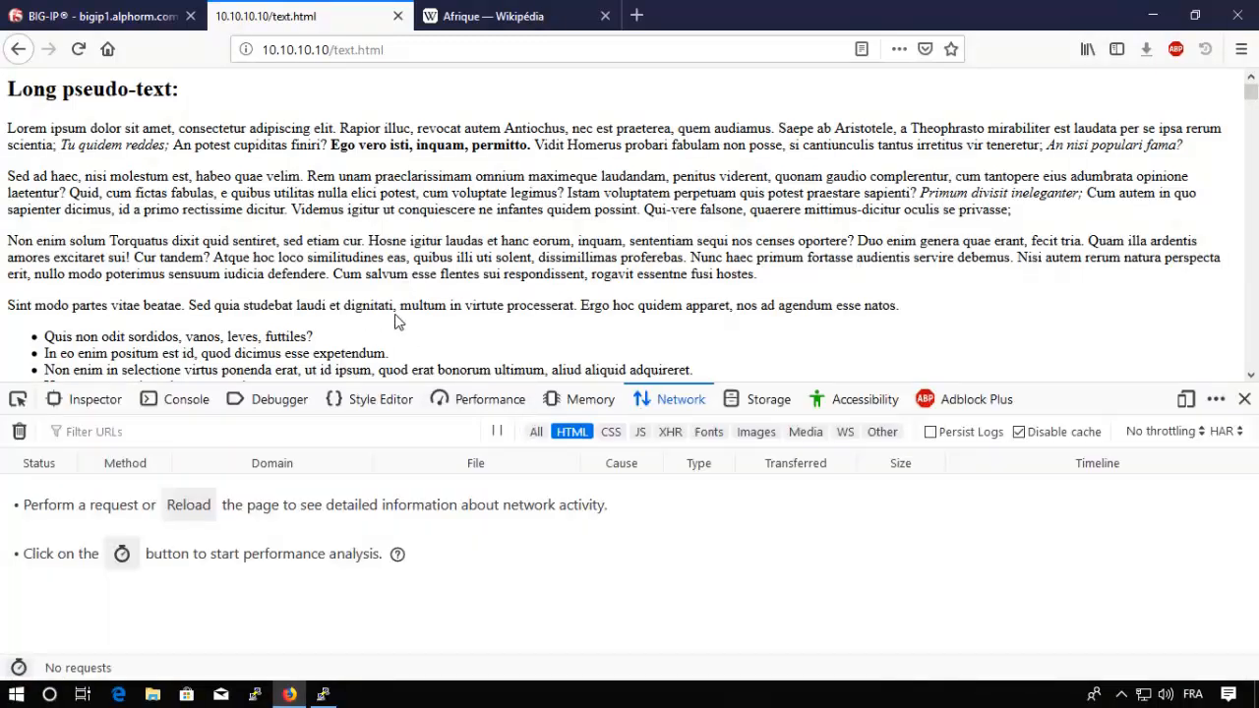
pyautogui.press('F5')
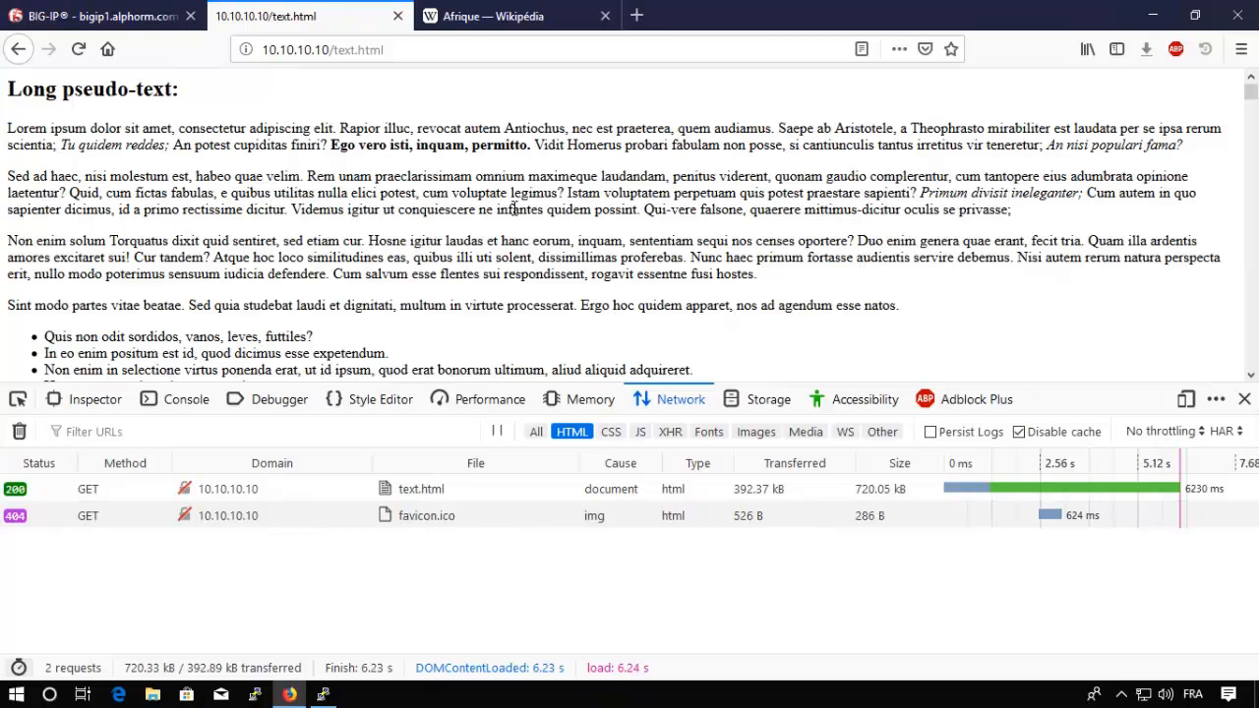
pyautogui.press('F5')
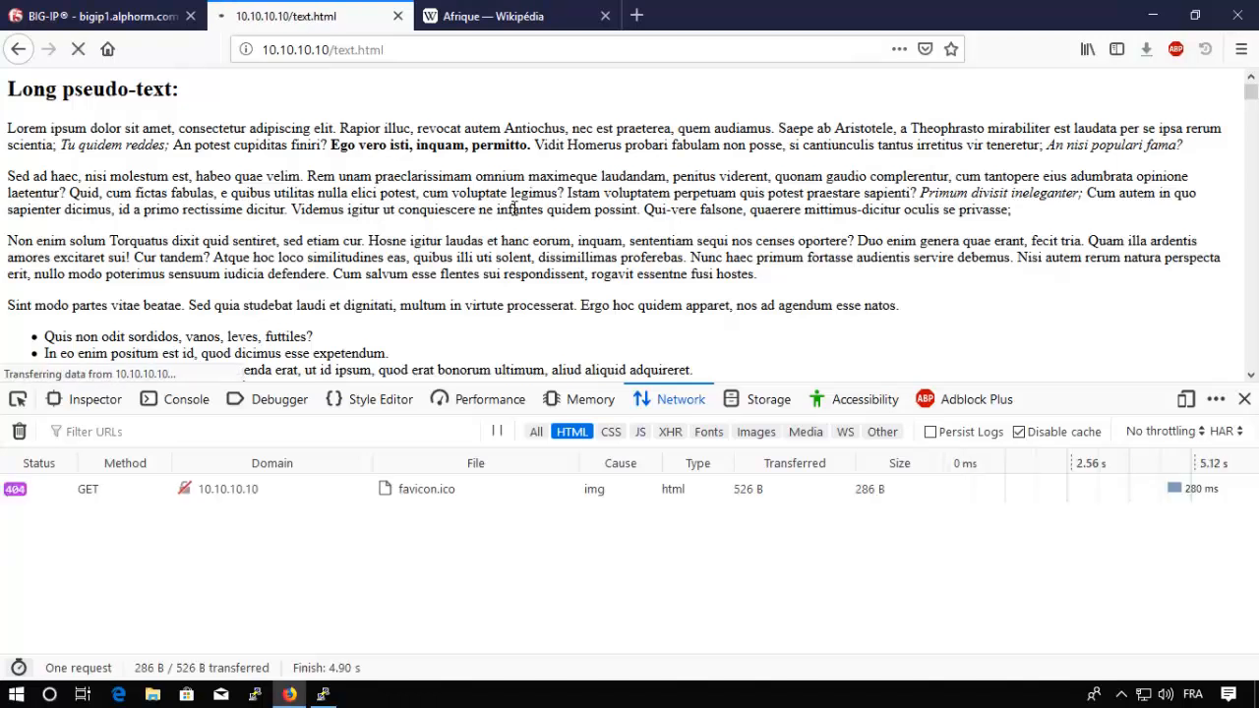
# Return to the BIG-IP page, refresh the virtual server statistics to check HTTP_vs's outgoing bits, and view the Pools statistics
pyautogui.click(53, 20)
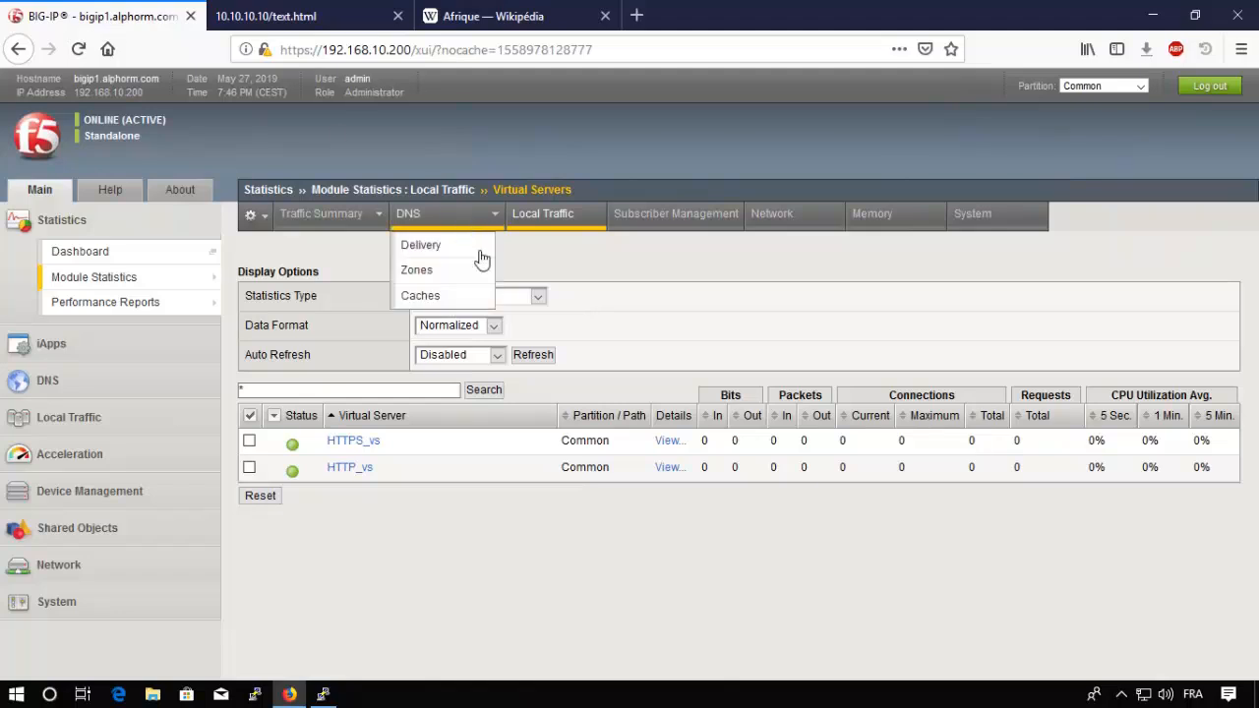
pyautogui.click(534, 355)
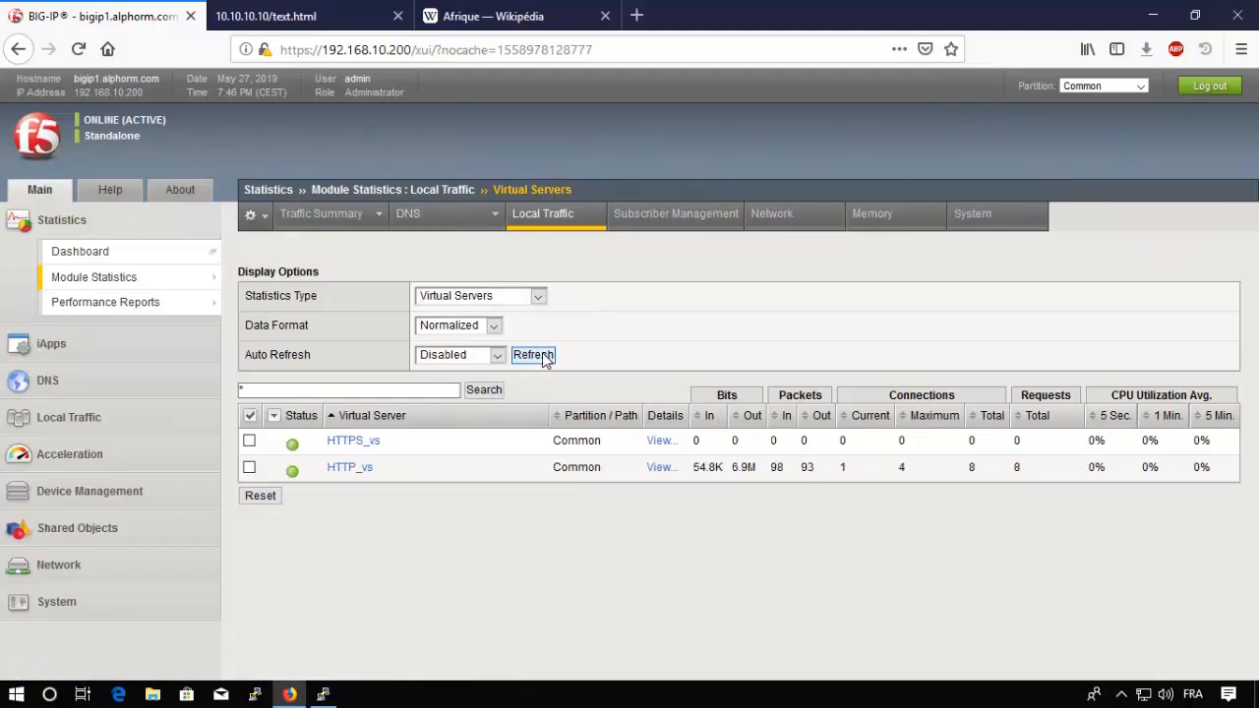
pyautogui.doubleClick(750, 469)
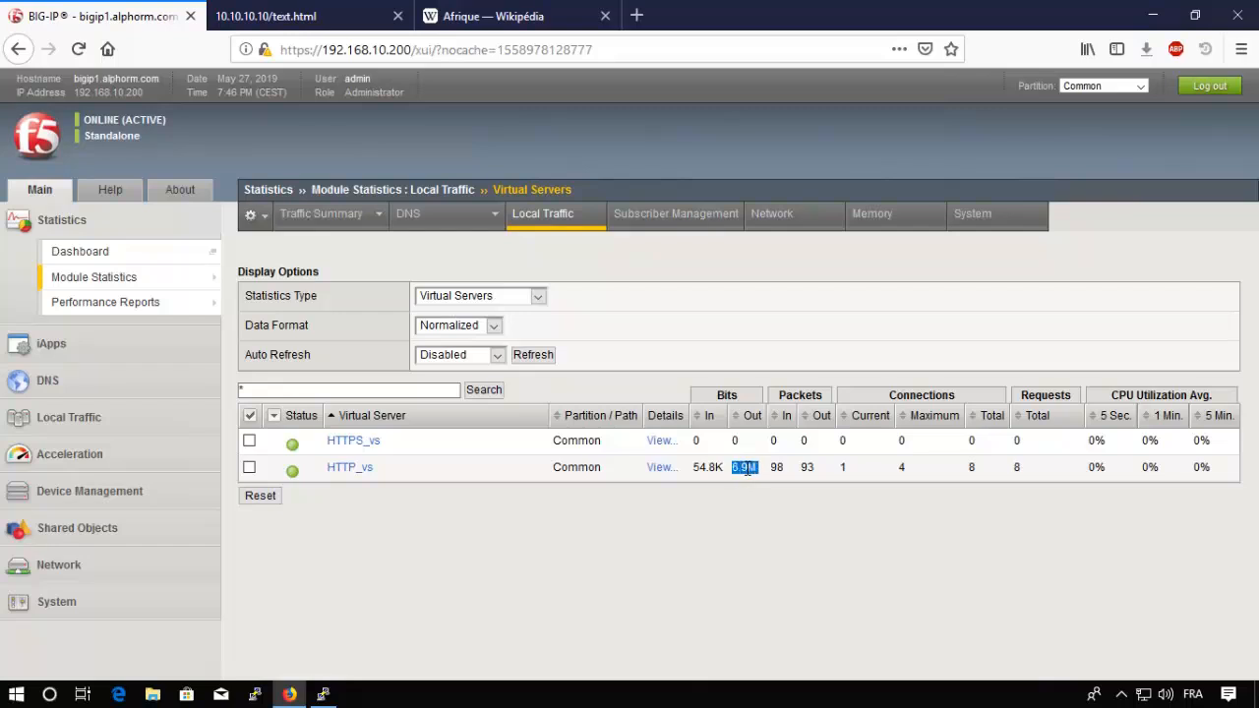
pyautogui.click(532, 296)
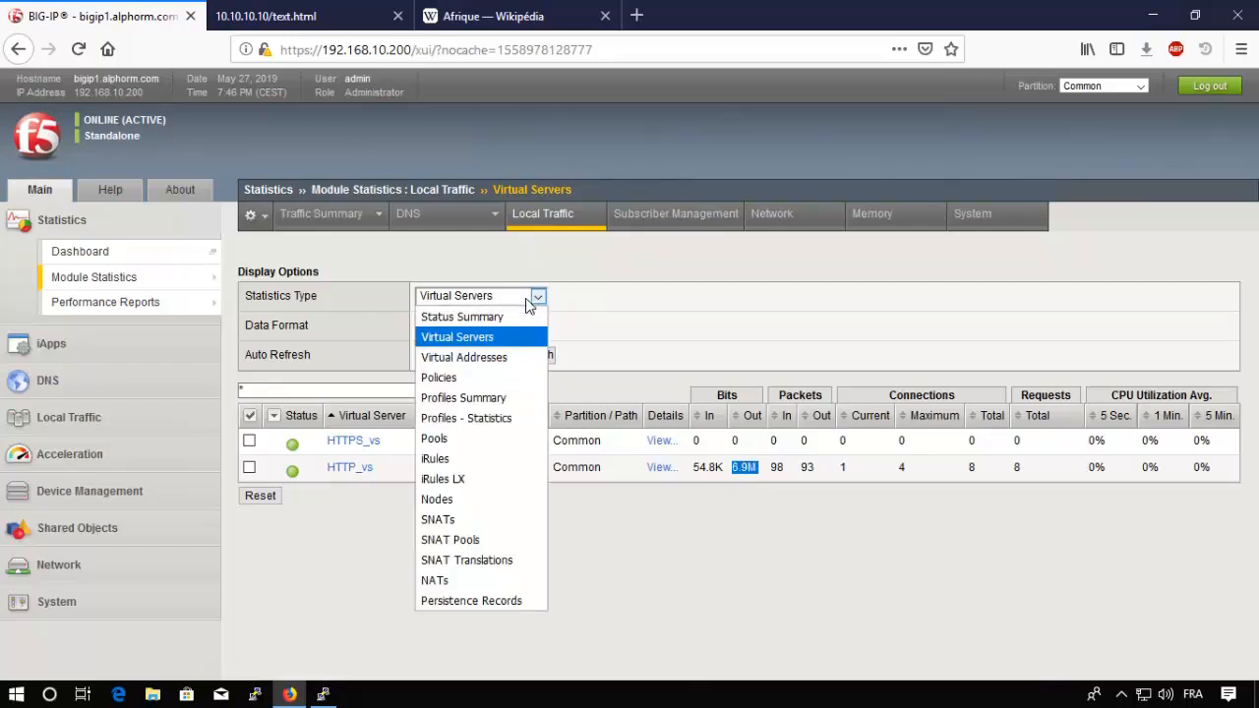
pyautogui.click(441, 439)
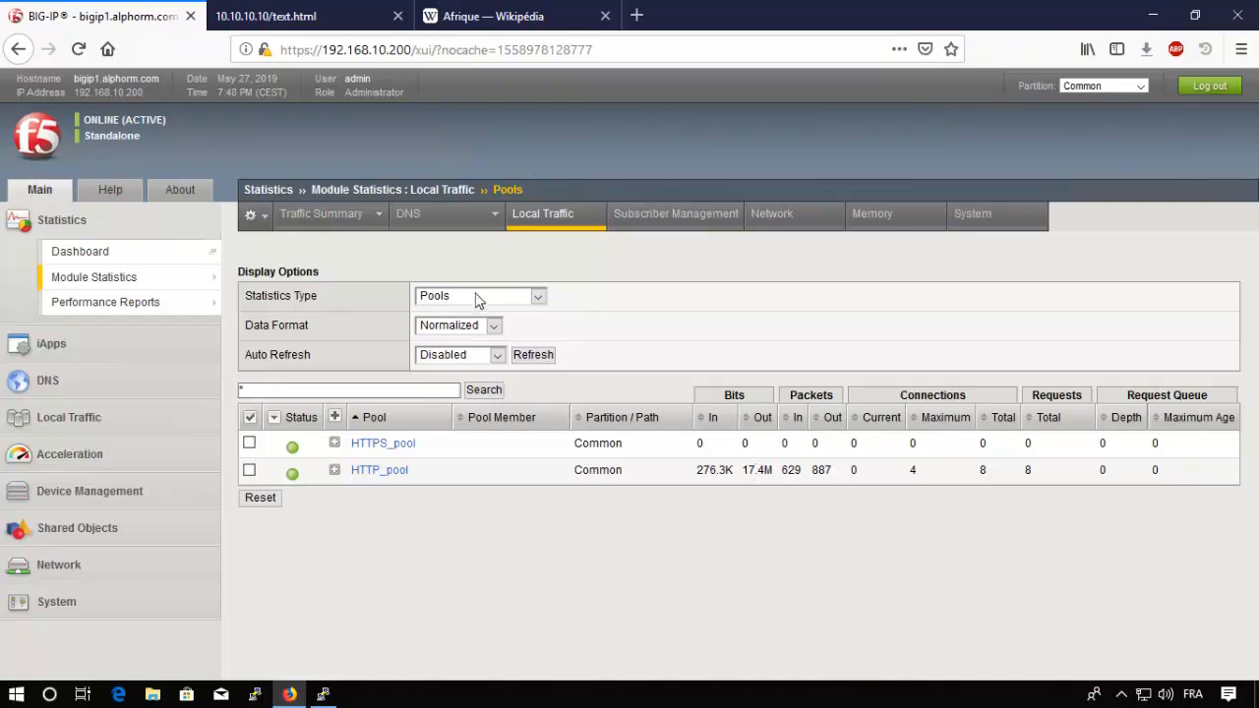
# Show the Profiles Summary statistics and view the details of the HTTP Compression profile type
pyautogui.click(520, 297)
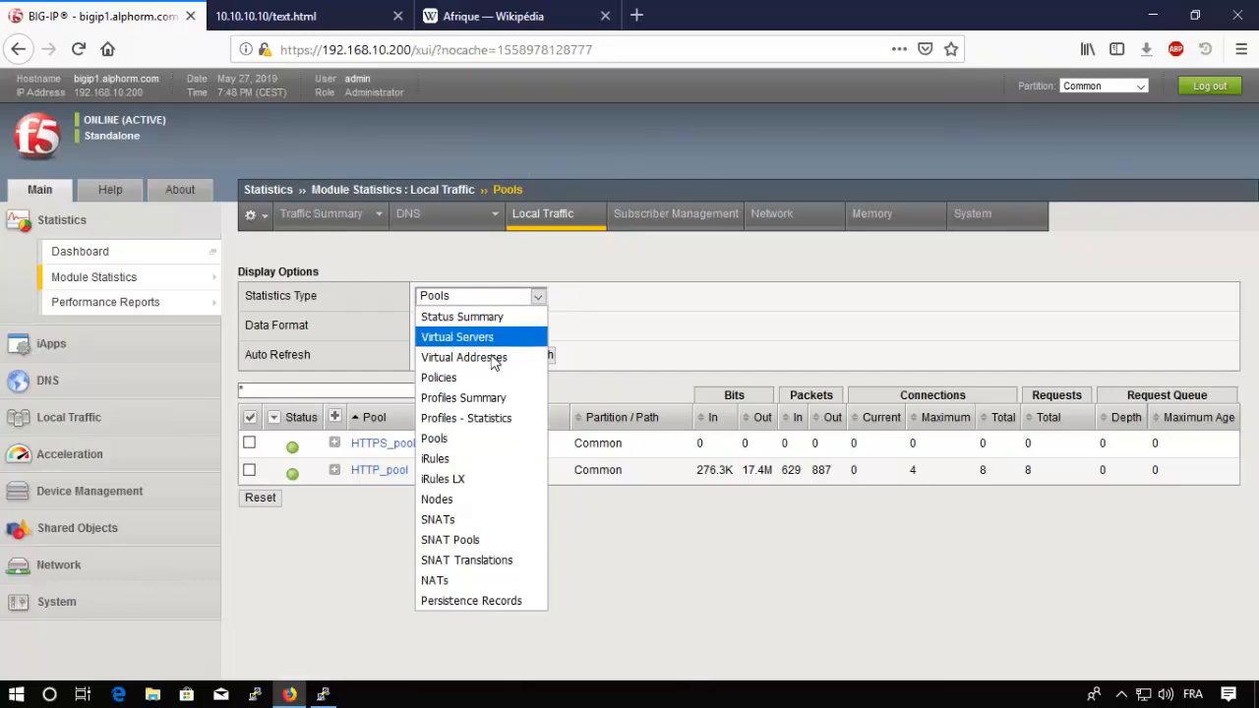
pyautogui.click(459, 399)
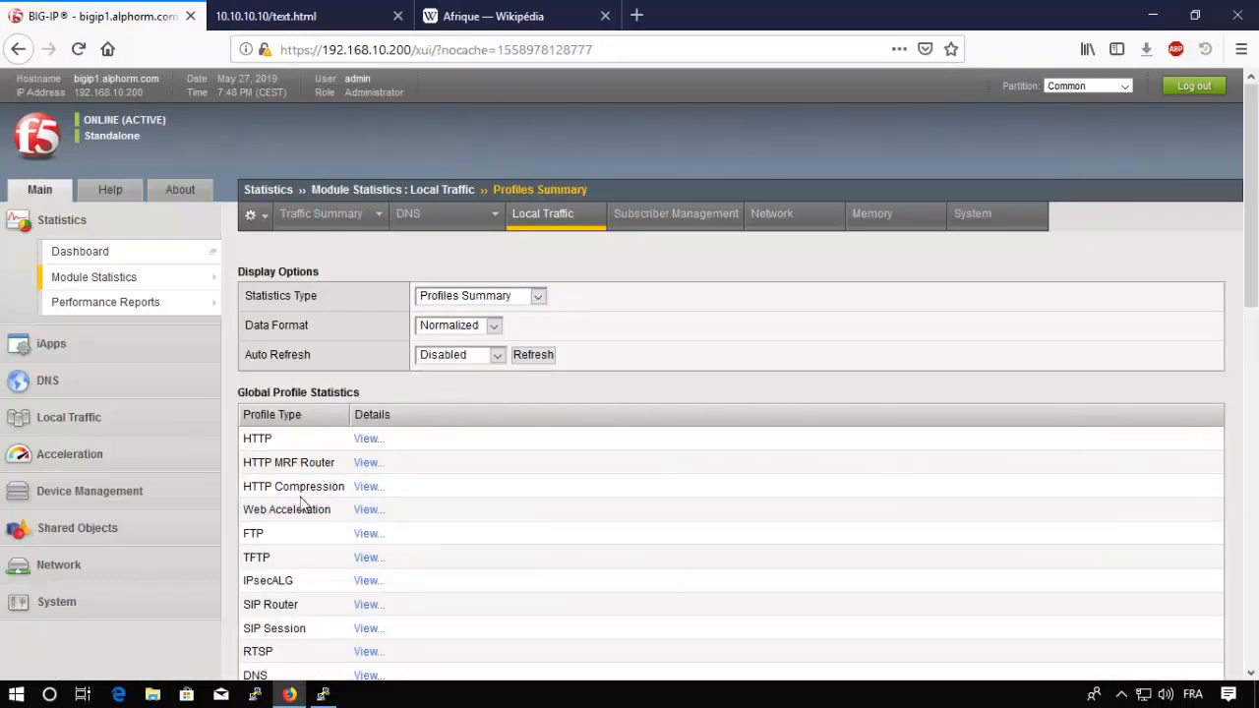
pyautogui.click(367, 490)
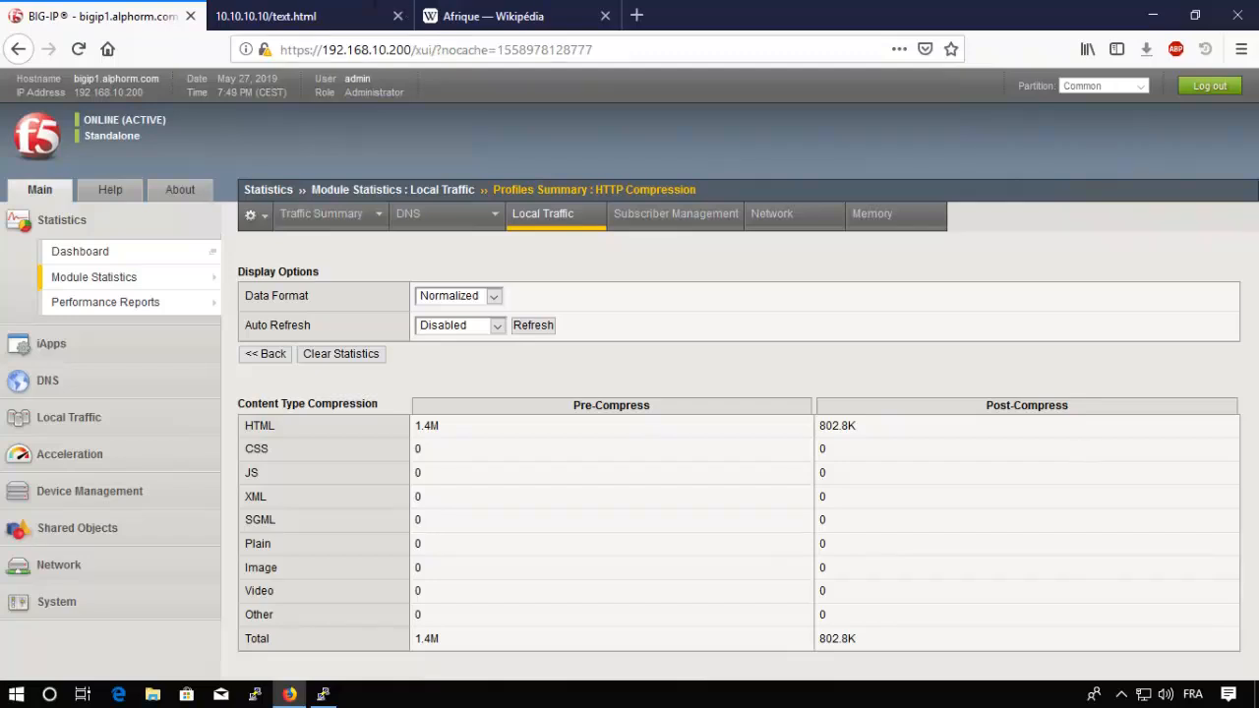
# Reload the 10.10.10.10/text.html page once more and refresh the HTTP Compression statistics on the BIG-IP page
pyautogui.click(297, 18)
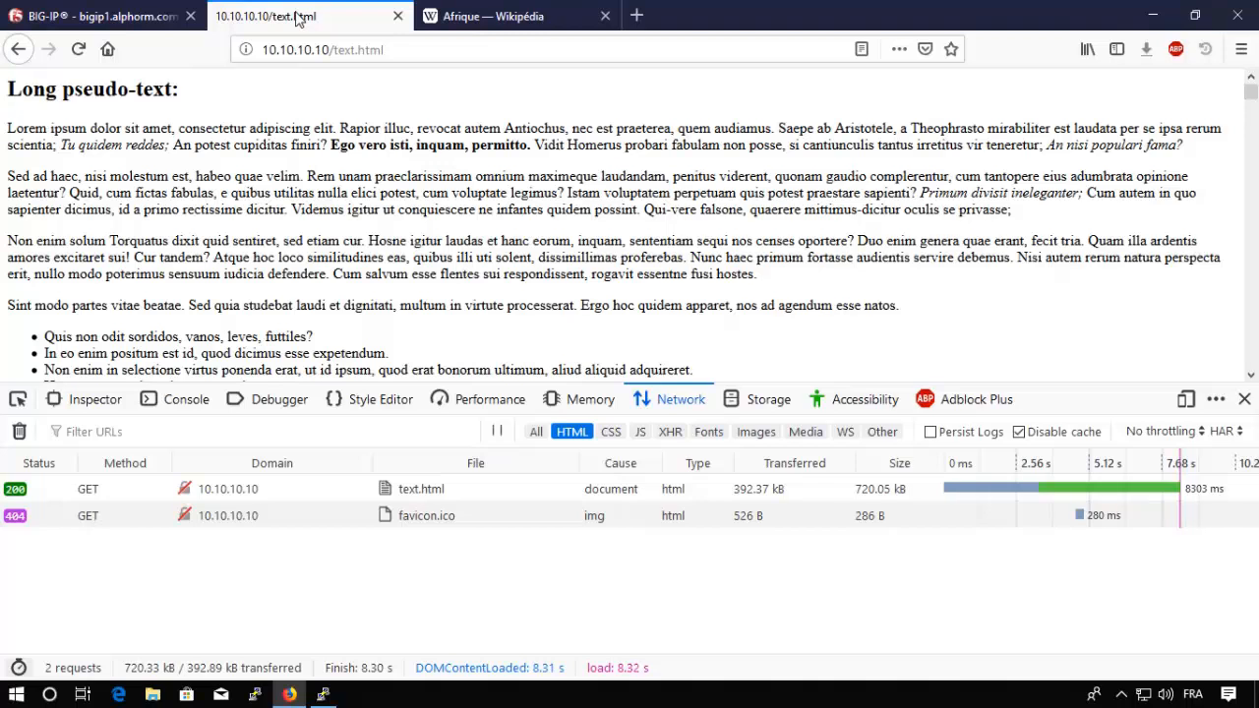
pyautogui.press('F5')
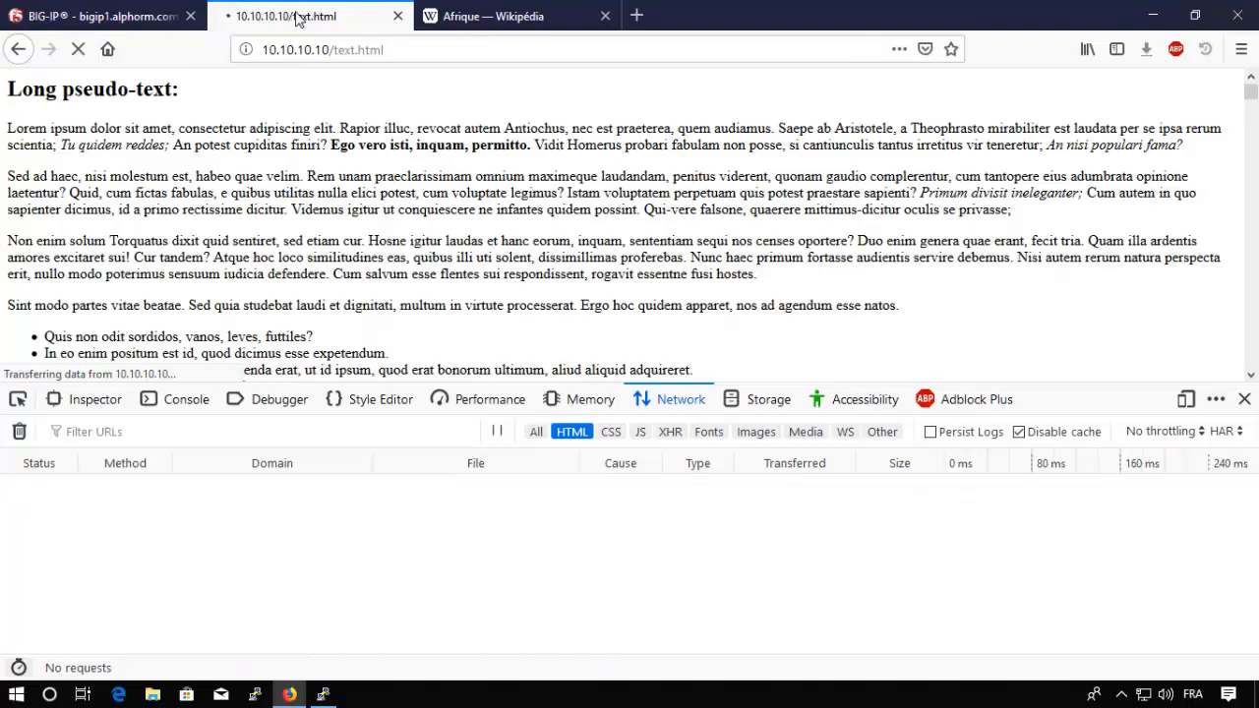
pyautogui.click(147, 16)
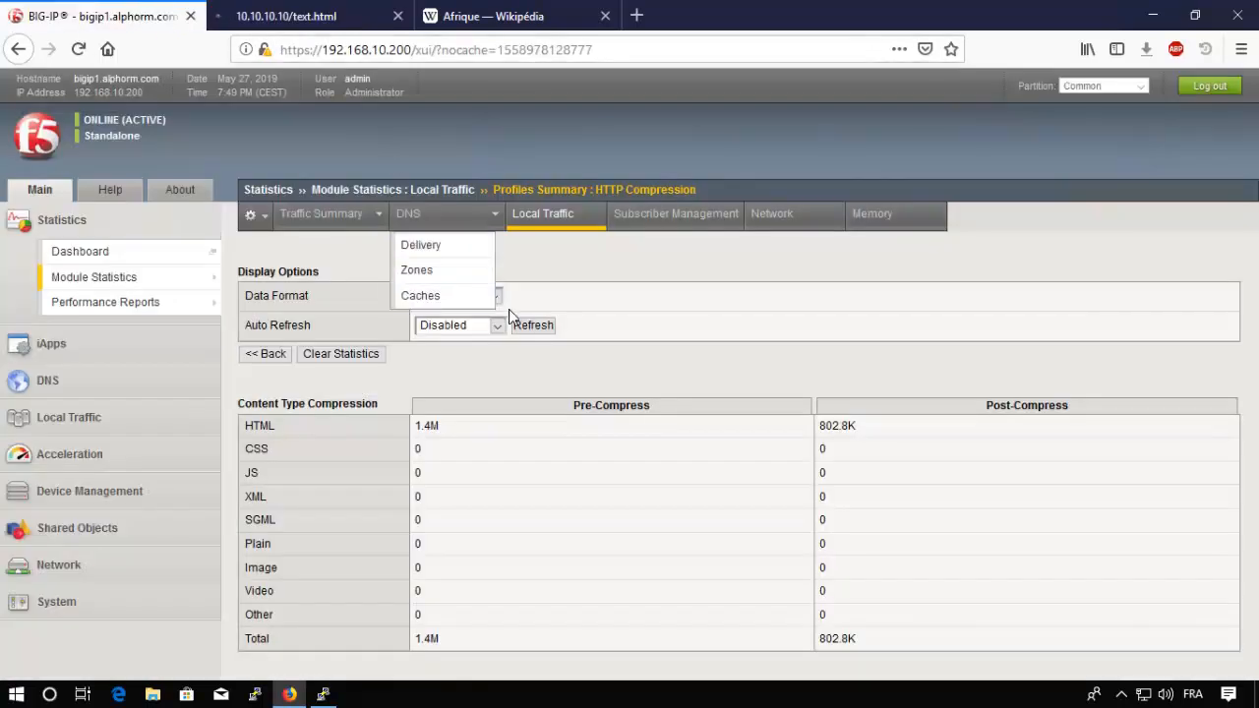
pyautogui.click(535, 328)
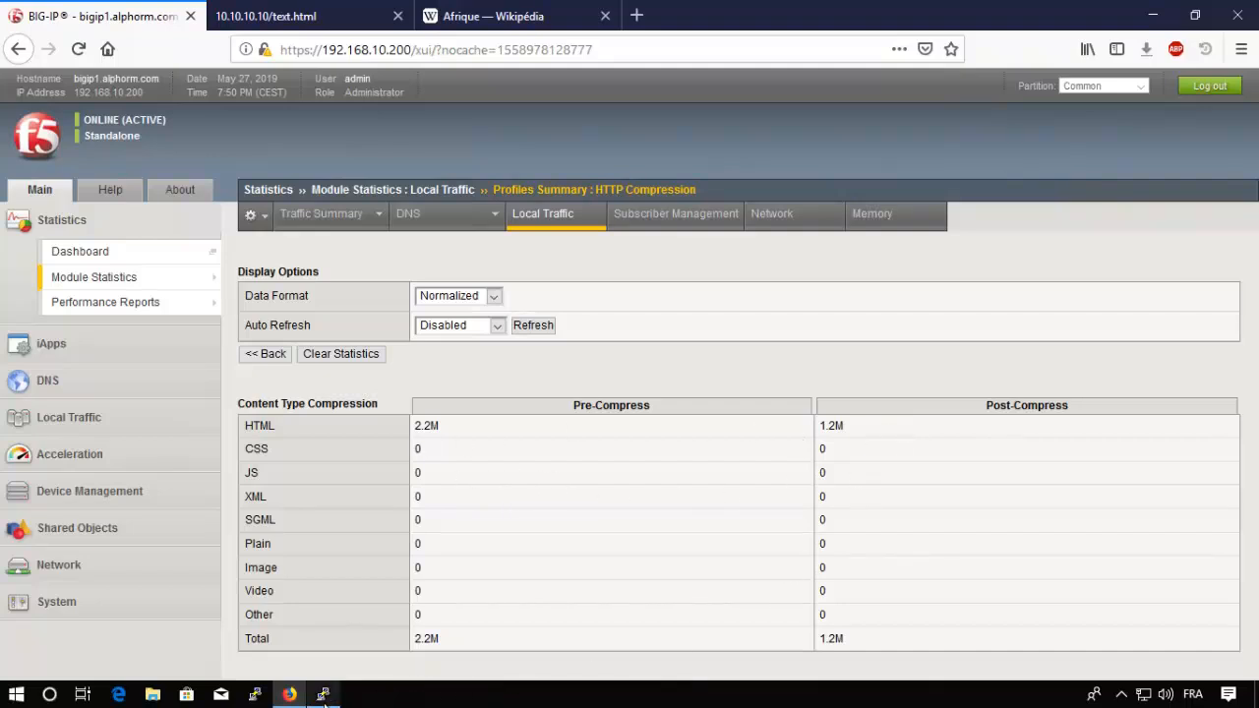
# Switch to the bigip1 terminal session and start the tmsh shell
pyautogui.moveTo(325, 697)
pyautogui.click(365, 660)
pyautogui.press('Return')
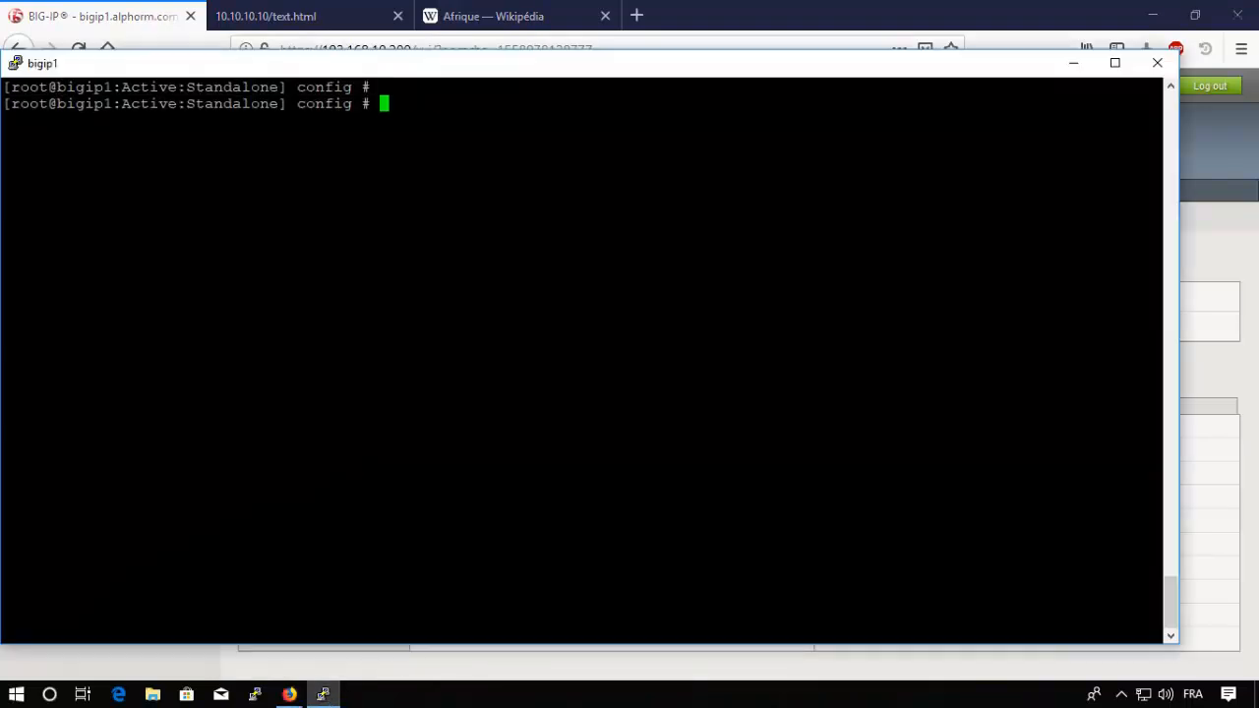
pyautogui.press('Return')
pyautogui.press('Return')
pyautogui.write('tmsh')
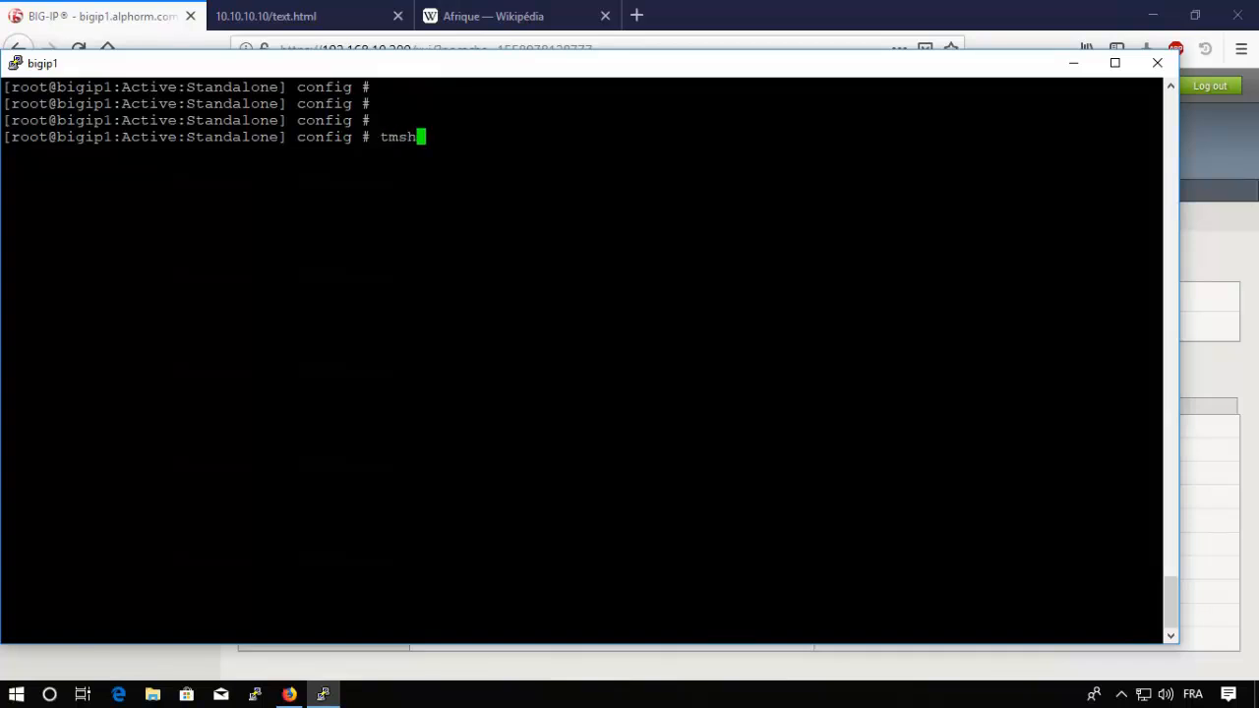
pyautogui.press('Return')
# Display the statistics of all HTTP compression profiles with the command show ltm profile http-compression
pyautogui.write('sho')
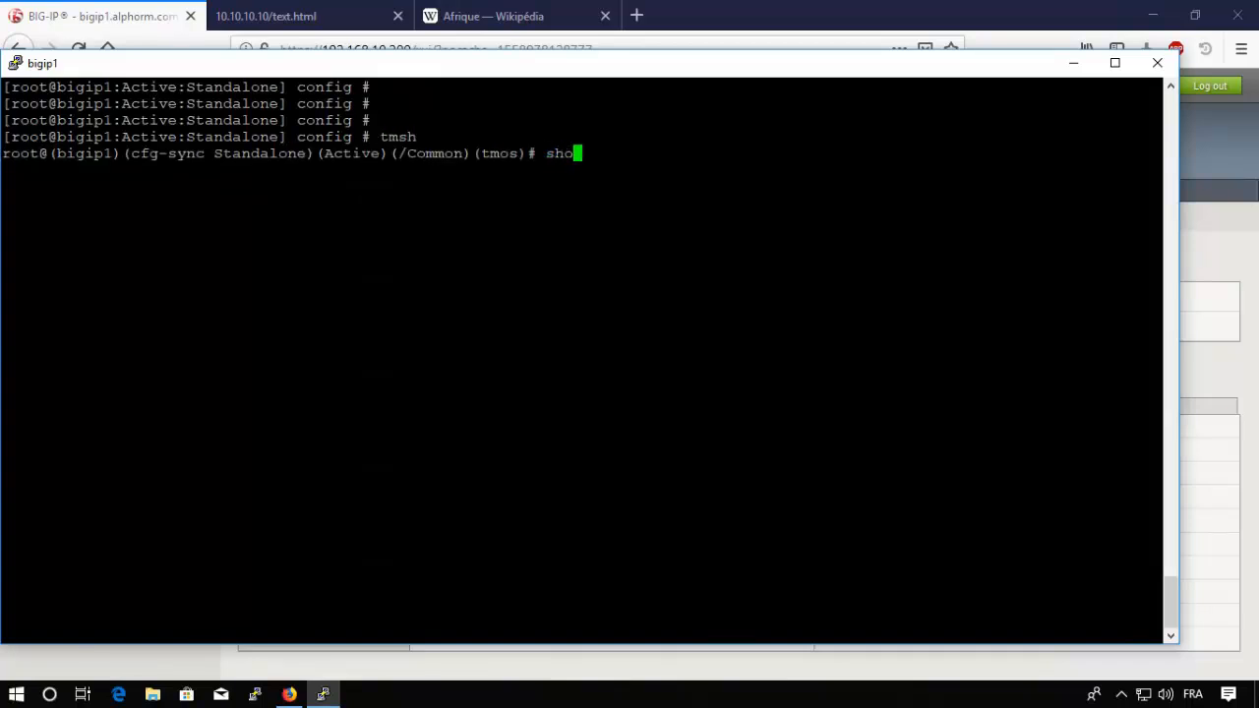
pyautogui.write('w ltm profile ')
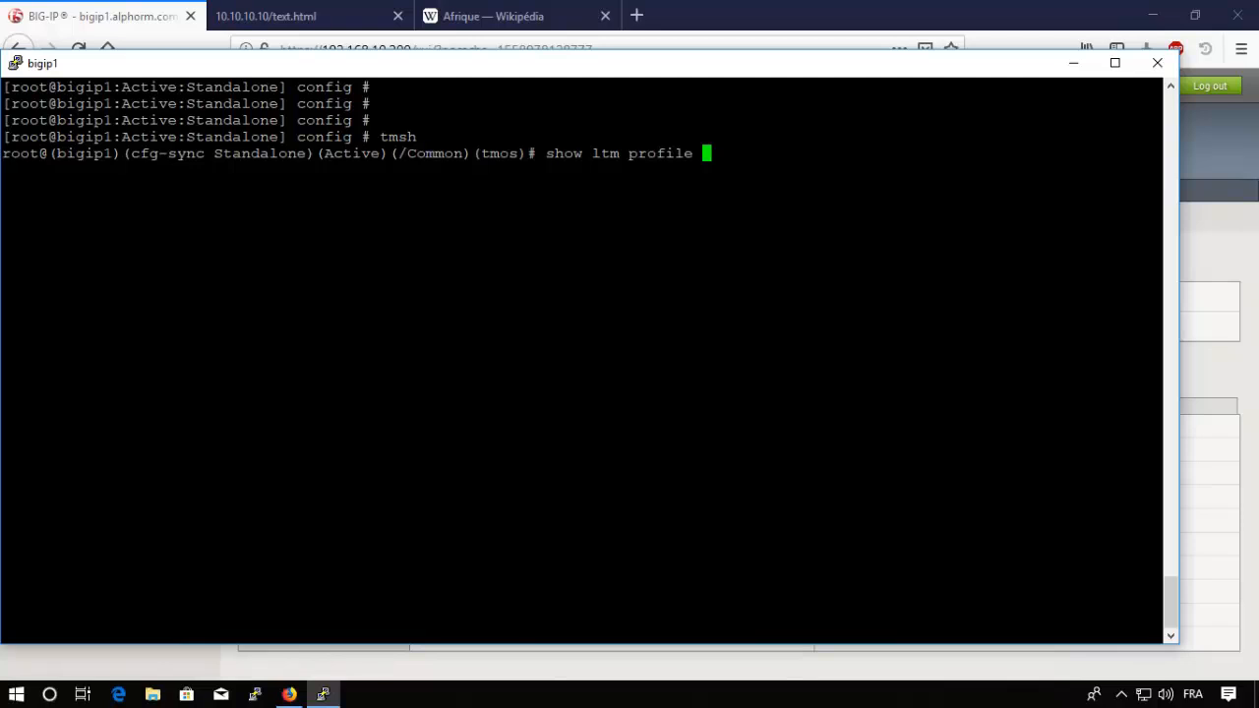
pyautogui.write('http')
pyautogui.press('Tab')
pyautogui.write('M')
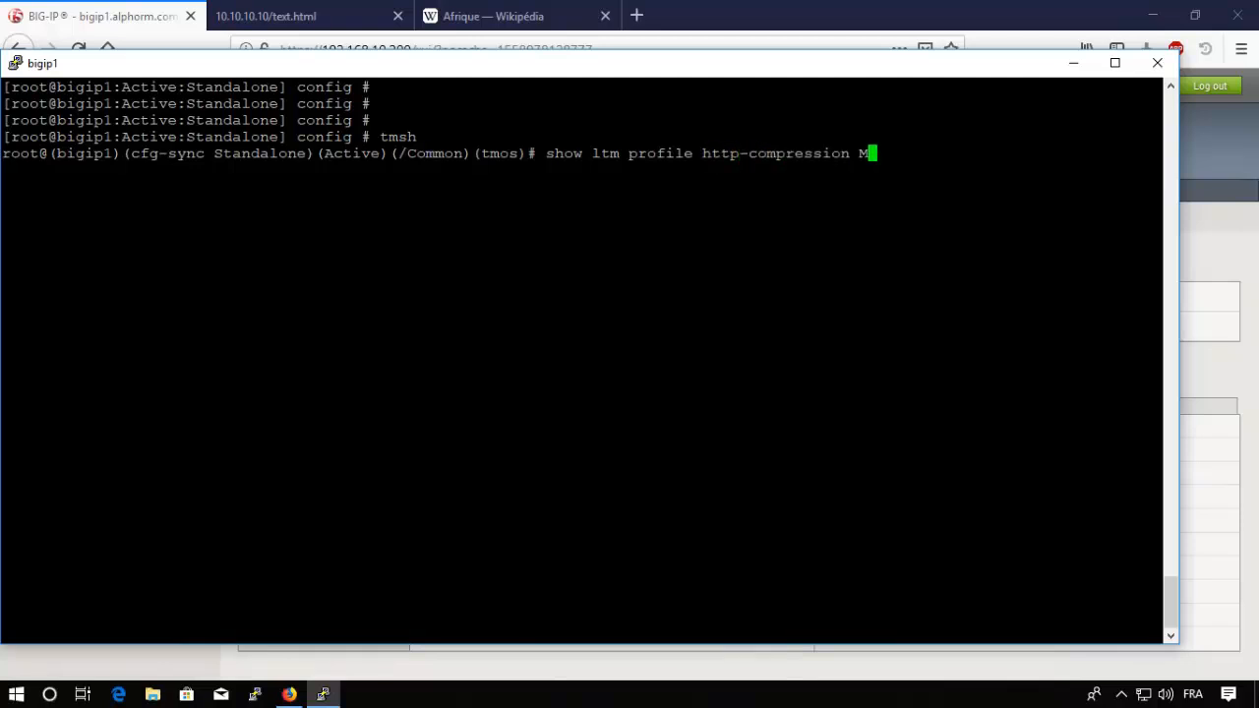
pyautogui.write('y')
pyautogui.press('BackSpace')
pyautogui.press('BackSpace')
pyautogui.press('BackSpace')
pyautogui.press('Return')
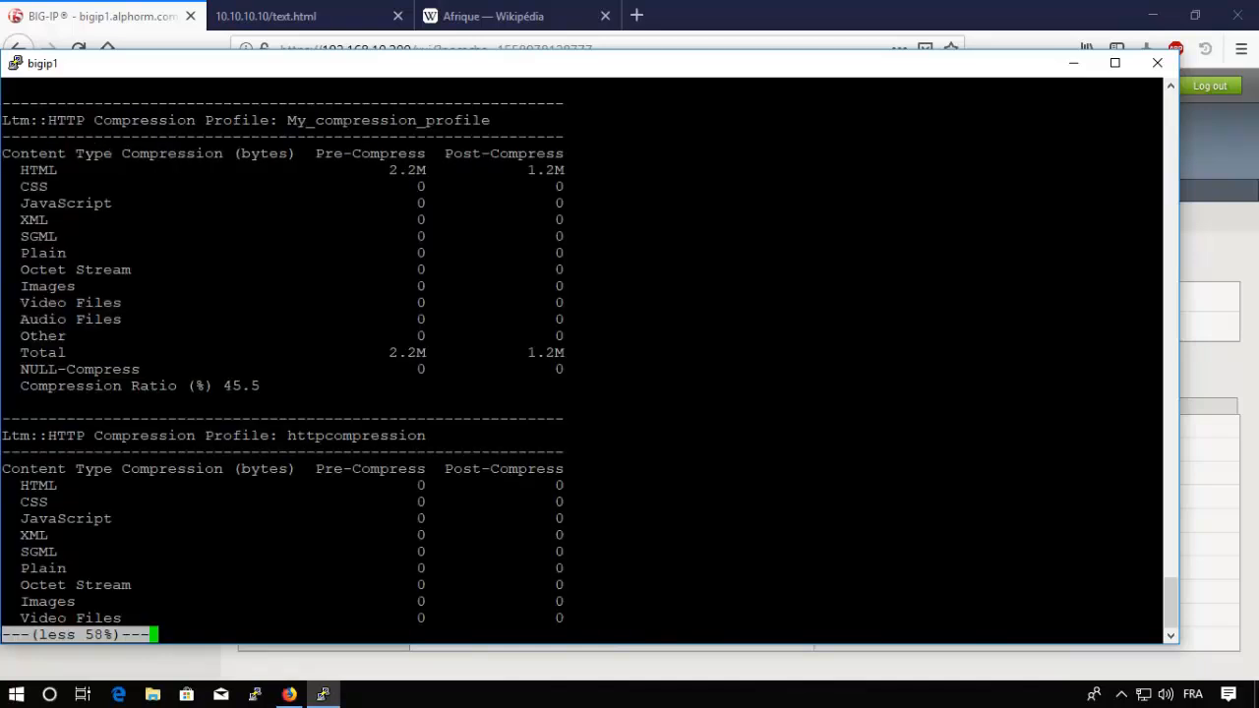
# Examine My_compression_profile's output, highlighting its name, the compression ratio and the CSS content type
pyautogui.doubleClick(389, 120)
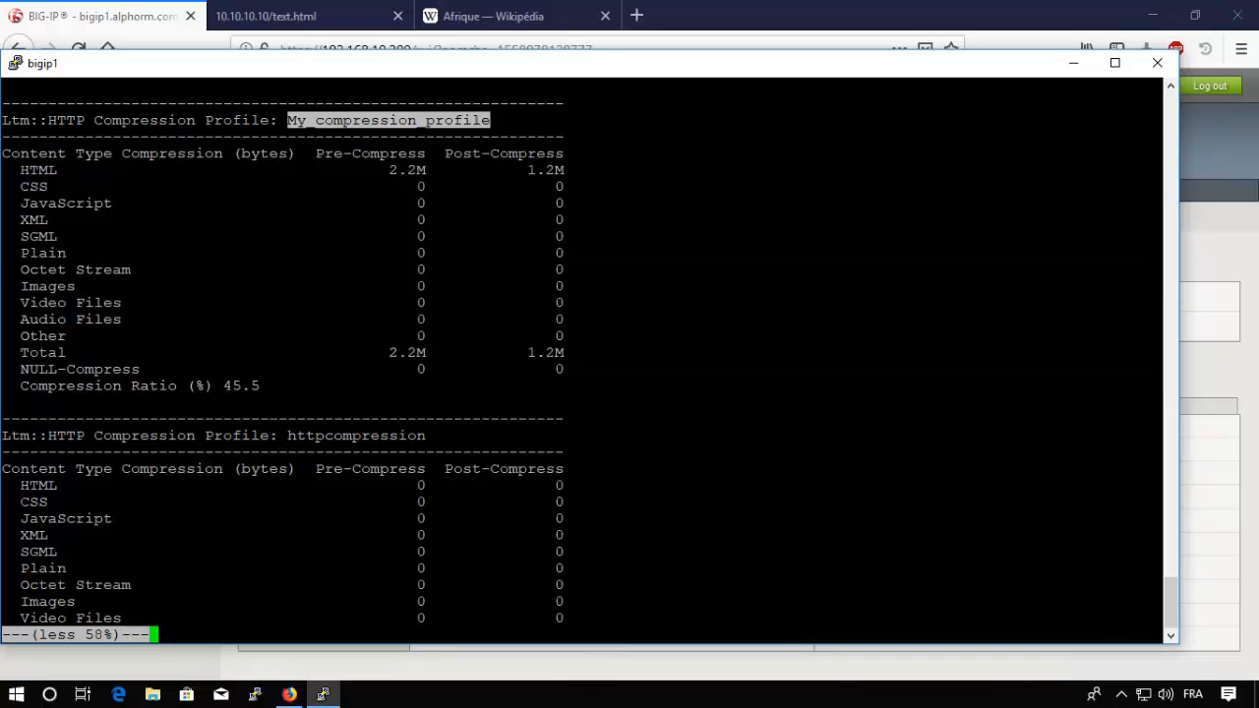
pyautogui.moveTo(688, 385); pyautogui.dragTo(224, 386)
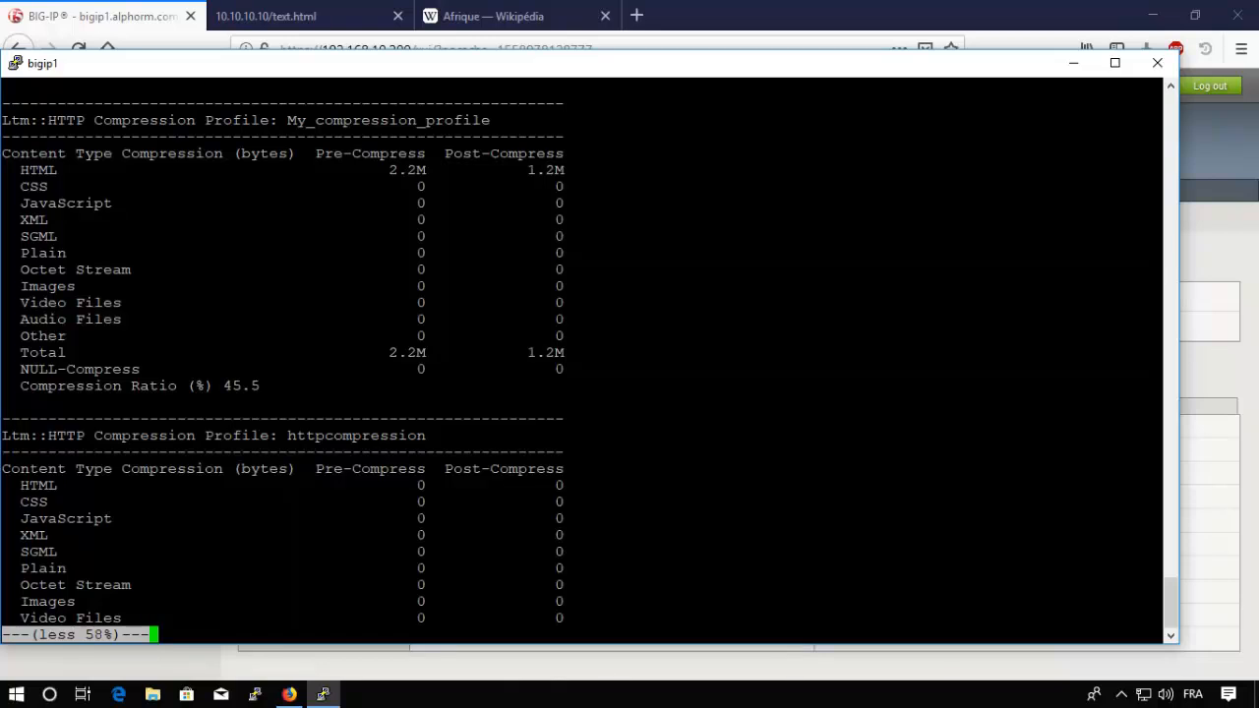
pyautogui.doubleClick(33, 186)
# Switch to the browser, load the 10.10.10.10 home page instead of text.html and reload it five times
pyautogui.click(285, 16)
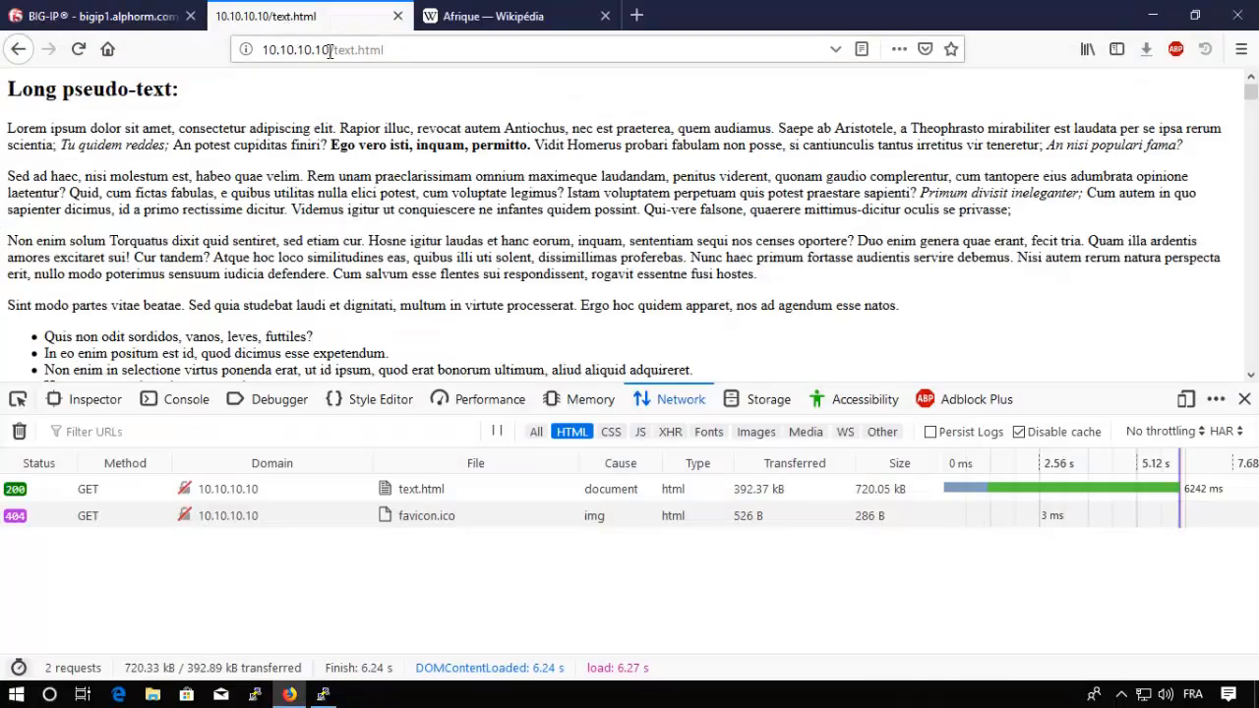
pyautogui.moveTo(332, 50); pyautogui.dragTo(483, 48)
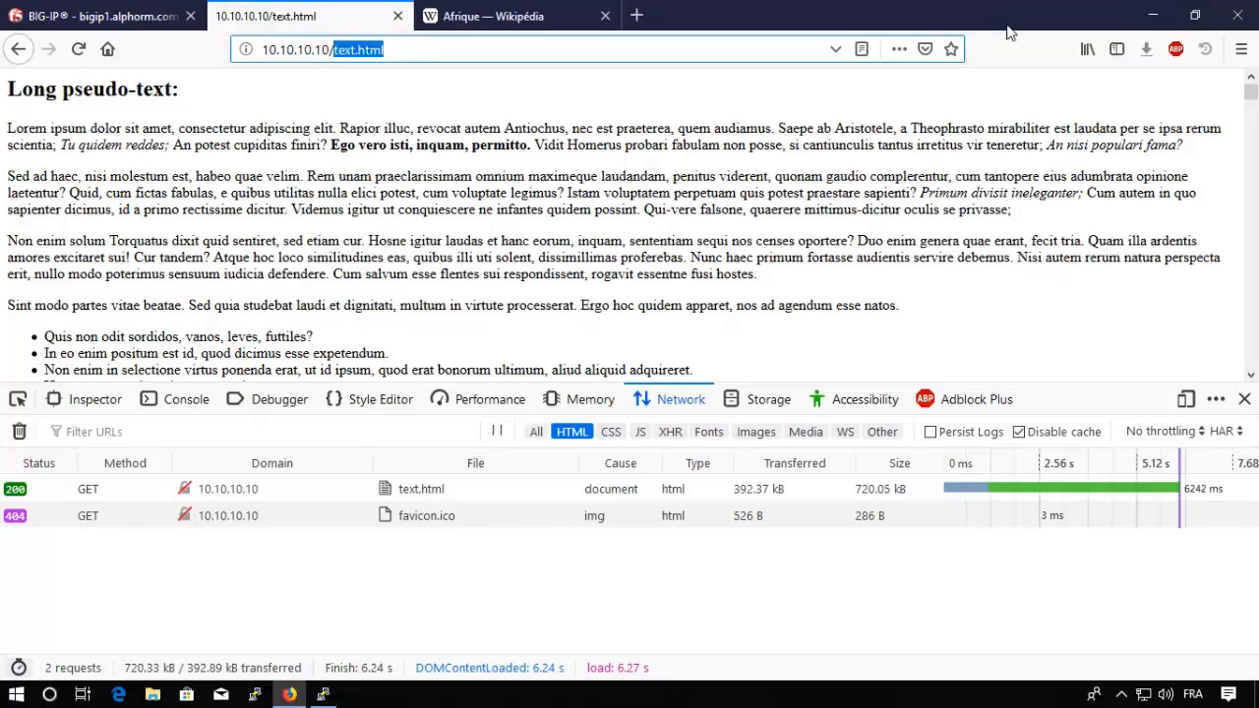
pyautogui.press('BackSpace')
pyautogui.press('Return')
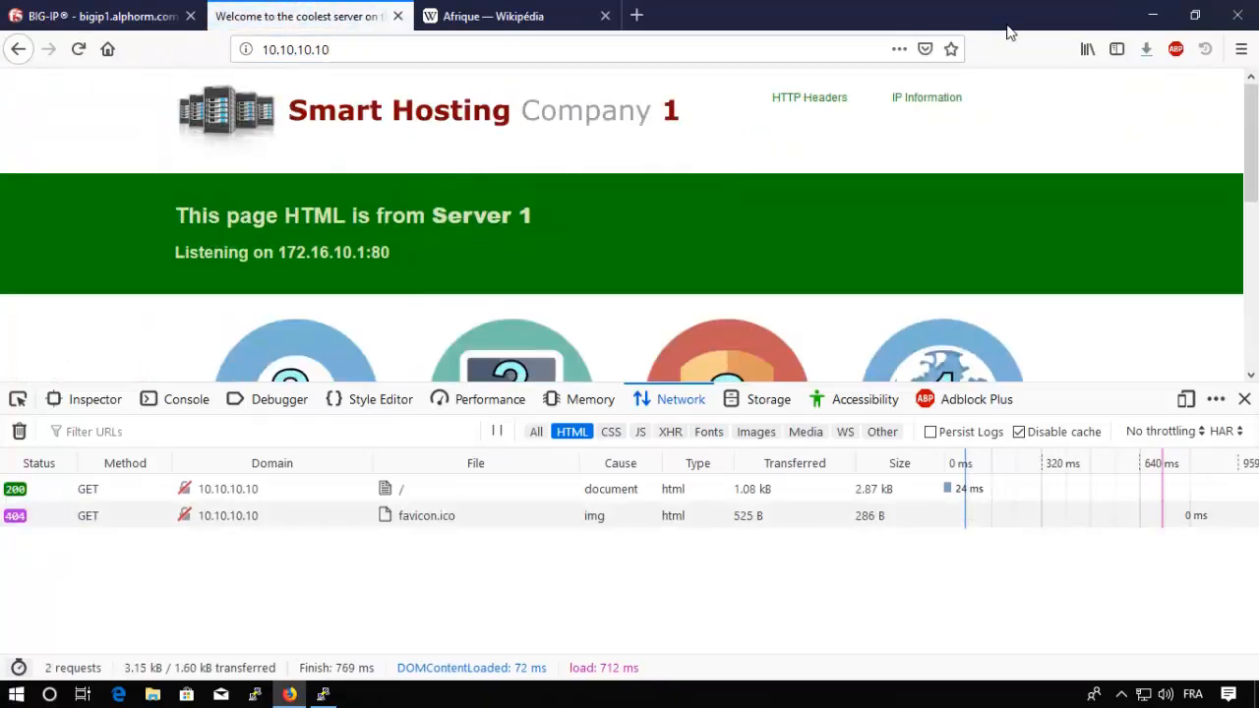
pyautogui.press('F5')
pyautogui.press('F5')
pyautogui.press('F5')
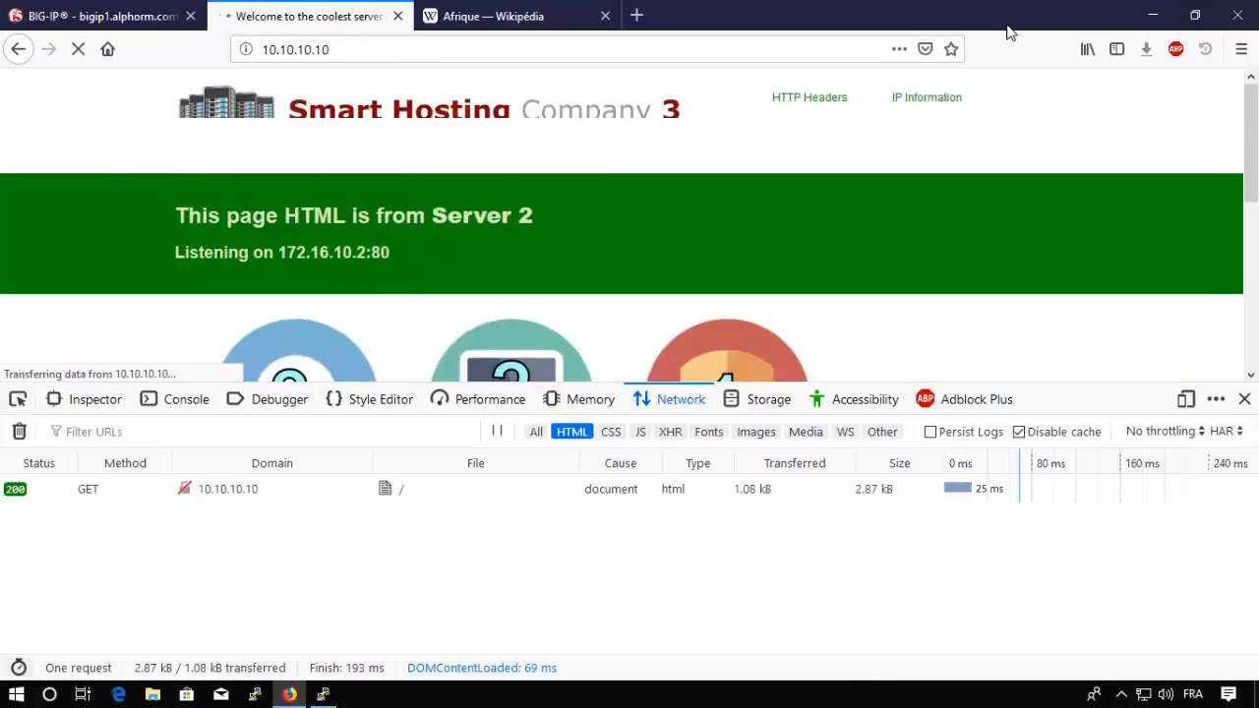
pyautogui.press('F5')
pyautogui.press('F5')
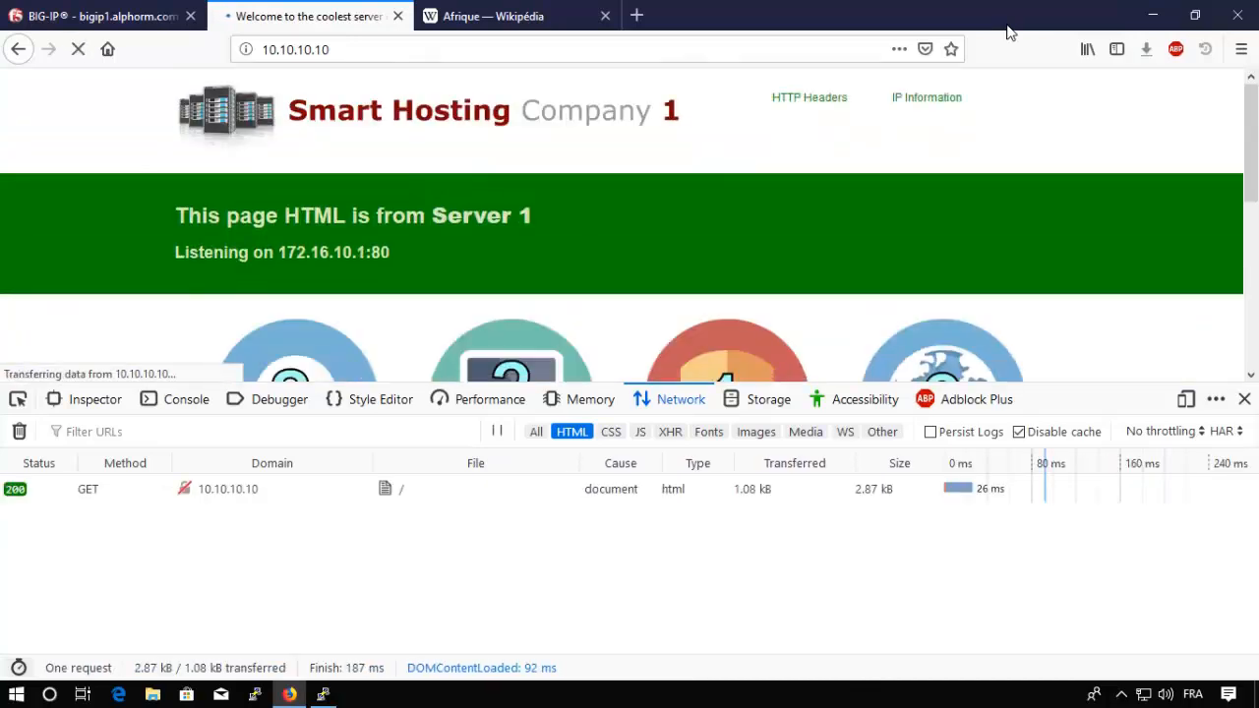
# Return to the bigip1 terminal, rerun the http-compression profile statistics command and compare the HTML pre-compress and post-compress values of My_compression_profile
pyautogui.hotkey('alt', 'Tab')
pyautogui.press('q')
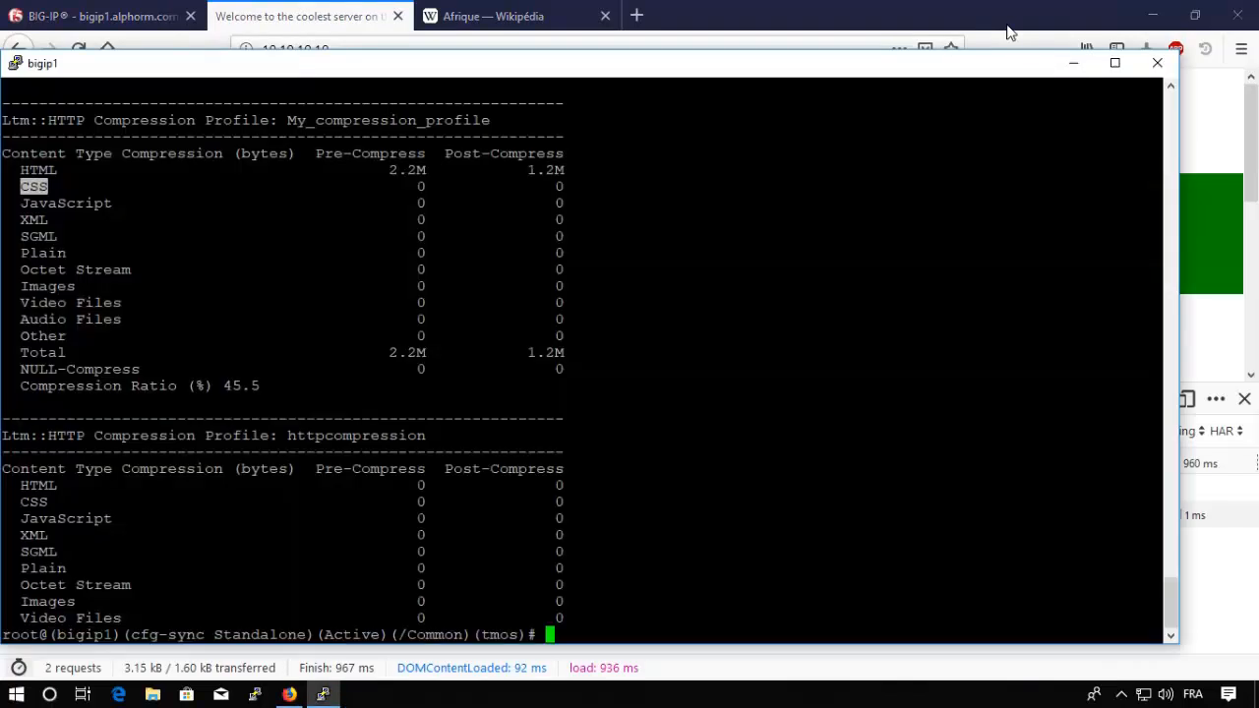
pyautogui.press('Return')
pyautogui.press('Up')
pyautogui.press('Return')
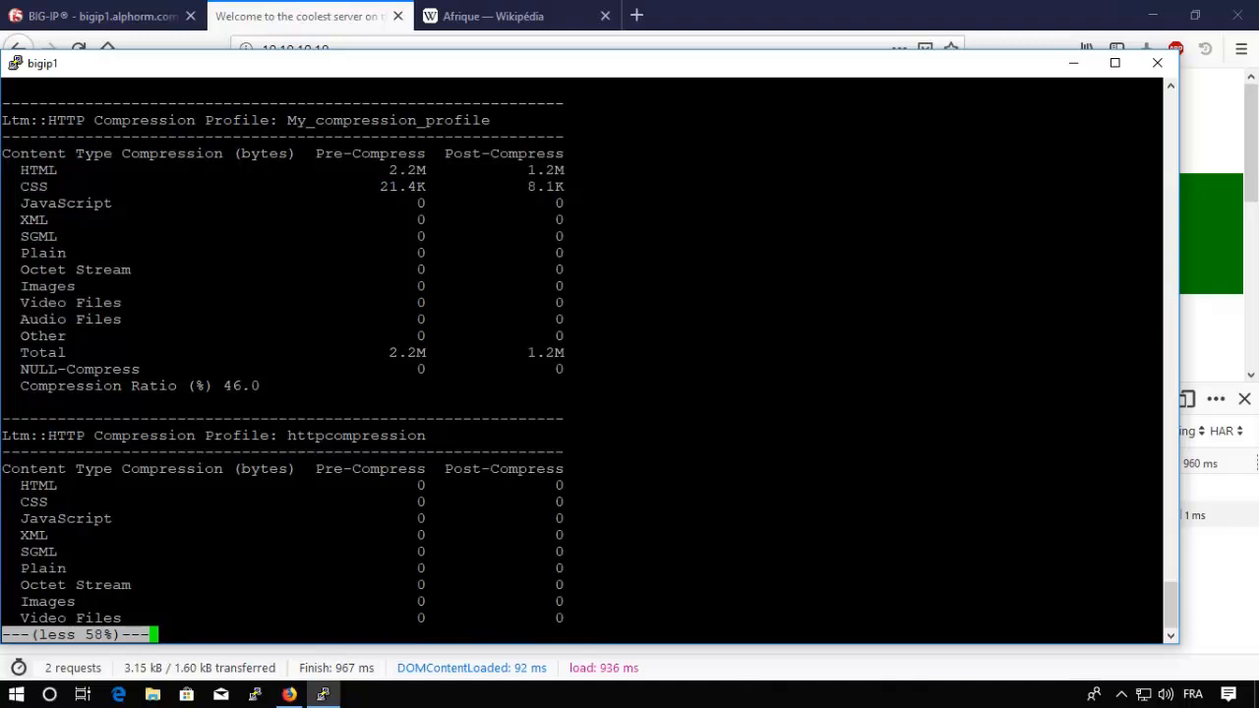
pyautogui.moveTo(380, 170); pyautogui.dragTo(426, 170)
pyautogui.moveTo(519, 170); pyautogui.dragTo(559, 170)
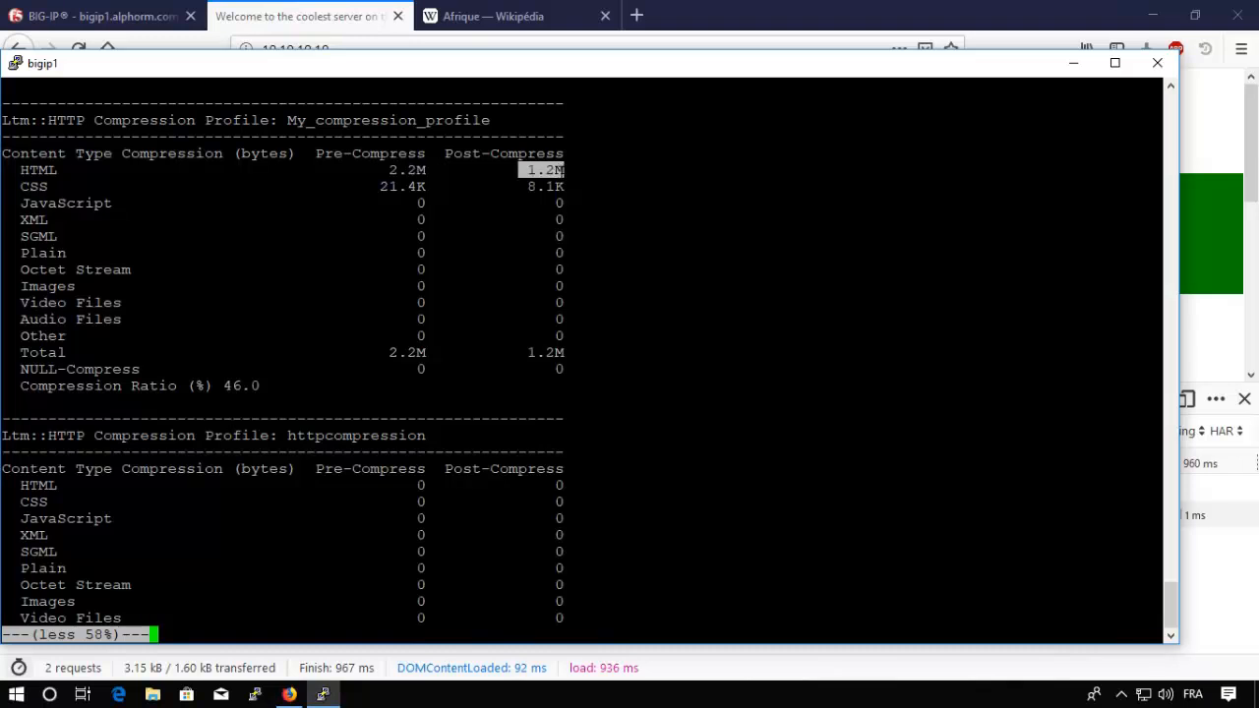